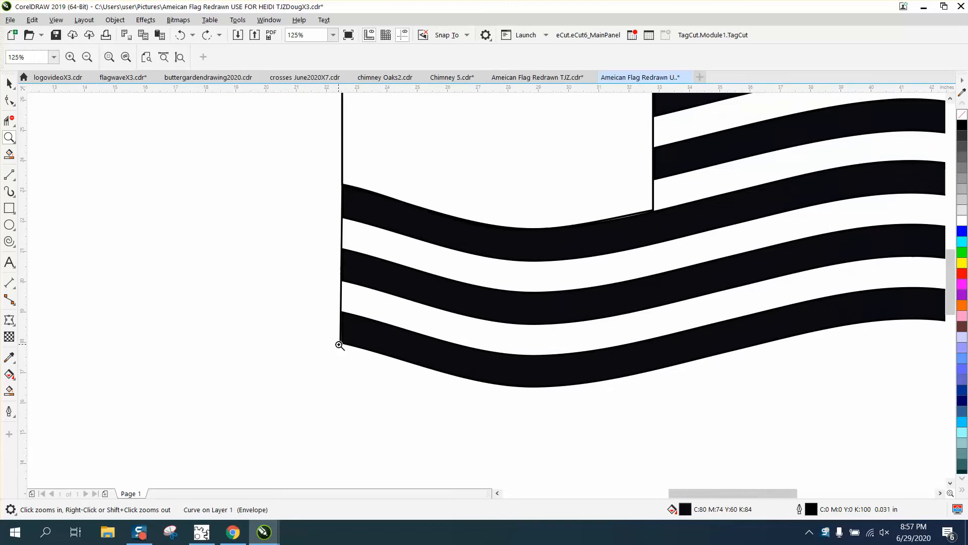
# - Examine the gap at the blank canton's lower-right corner and the fill colour of the stripe below it
pyautogui.rightClick(339, 345)
pyautogui.moveTo(482, 281); pyautogui.dragTo(506, 300)
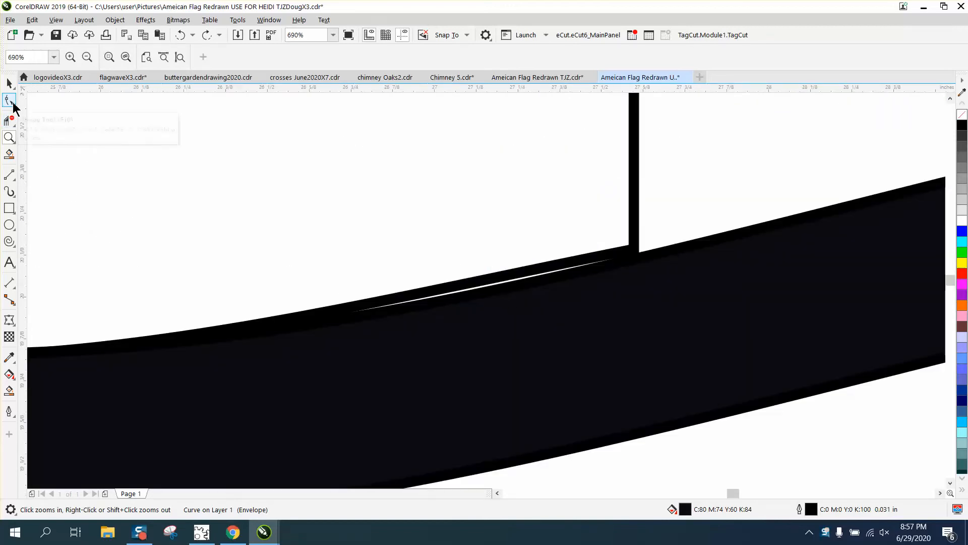
pyautogui.click(9, 320)
pyautogui.click(639, 254)
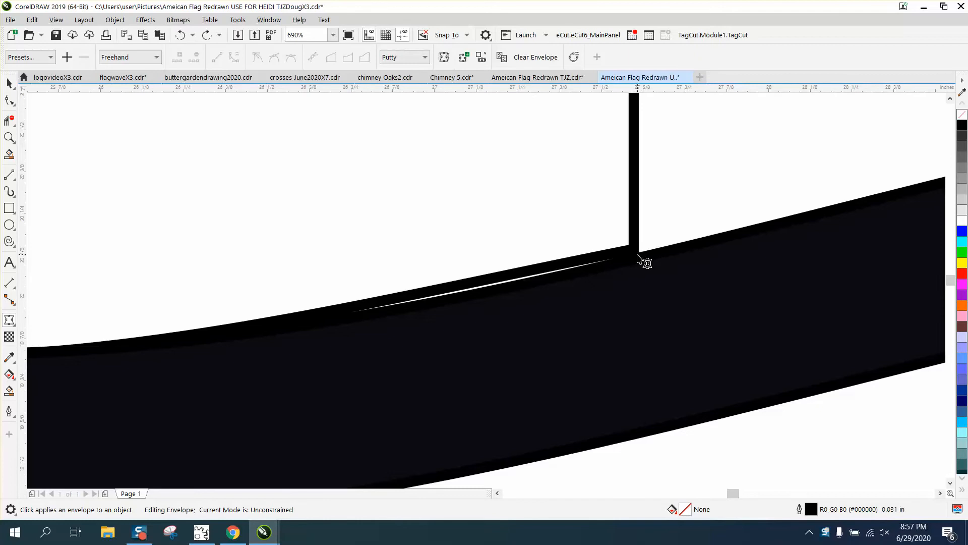
pyautogui.click(8, 83)
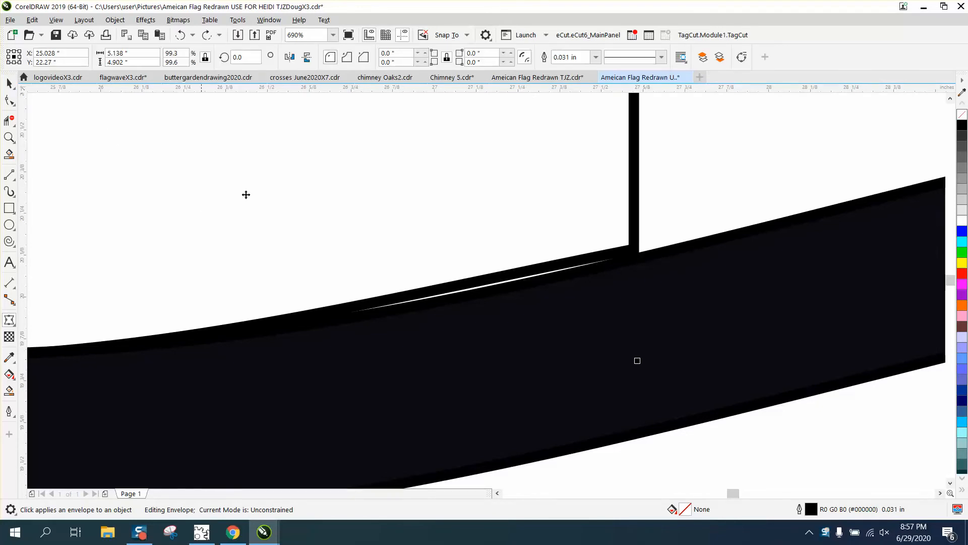
pyautogui.scroll(-2, 529, 343)
pyautogui.scroll(-5, 527, 341)
pyautogui.click(641, 322)
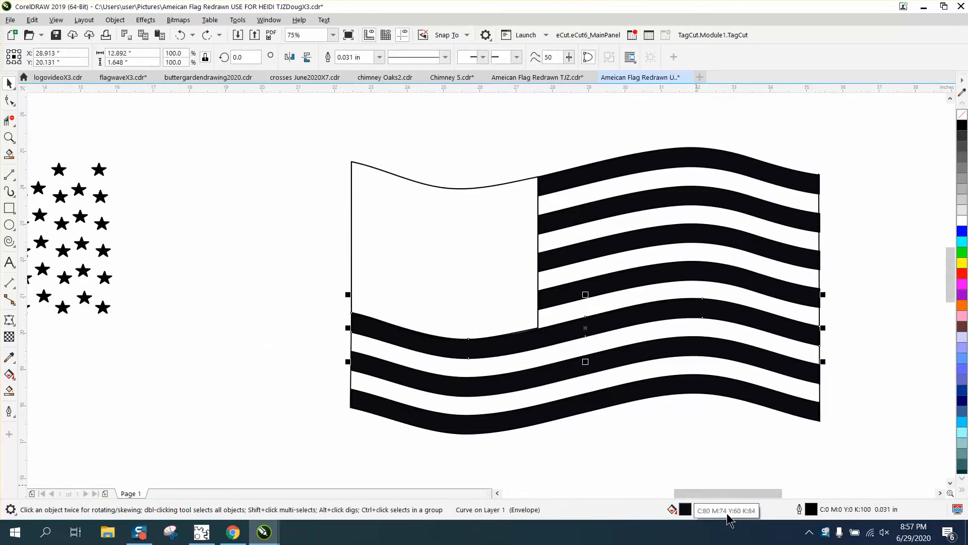
# - Fill all the wavy stripes with solid black, moving the blank canton 6 inches up out of the way and back into place
pyautogui.click(382, 172)
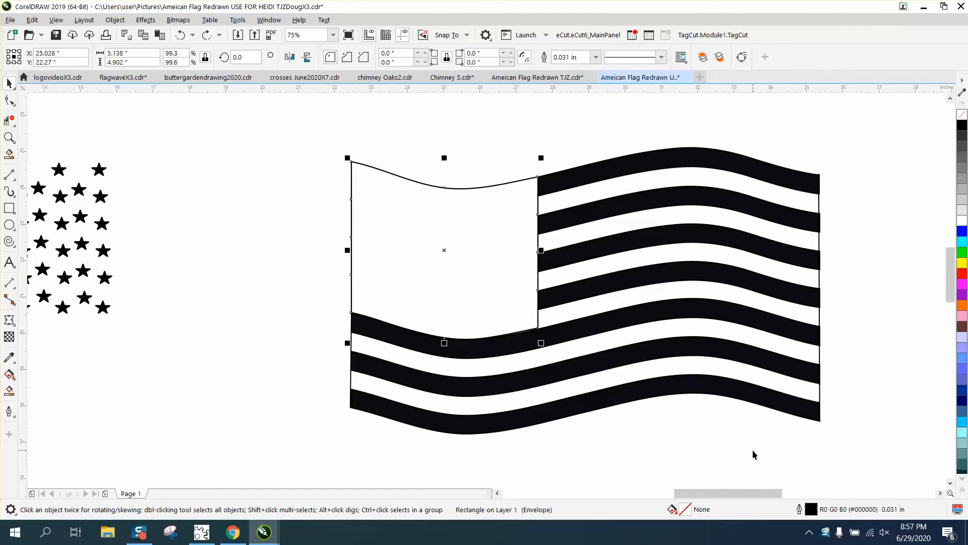
pyautogui.hotkey('ctrl', 'shift', 'z')
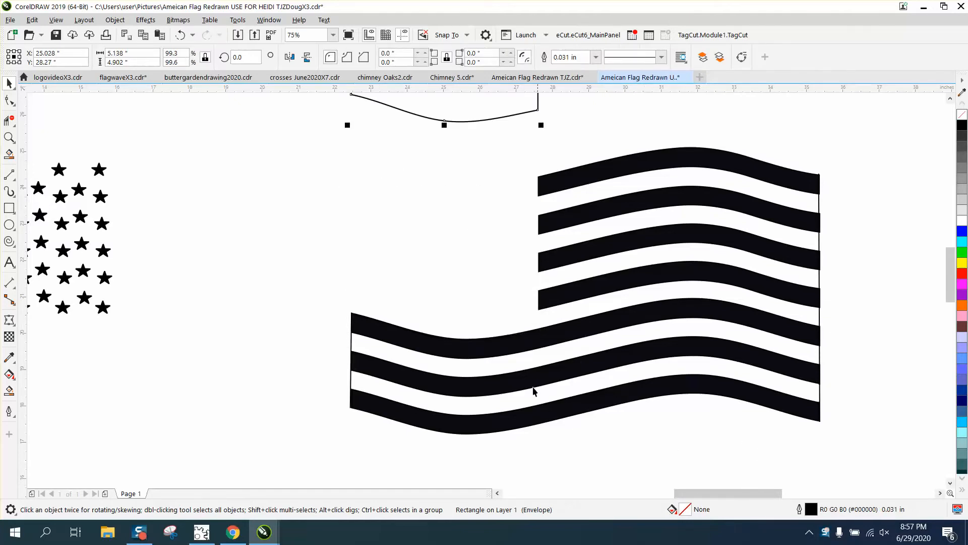
pyautogui.moveTo(309, 123); pyautogui.dragTo(925, 456)
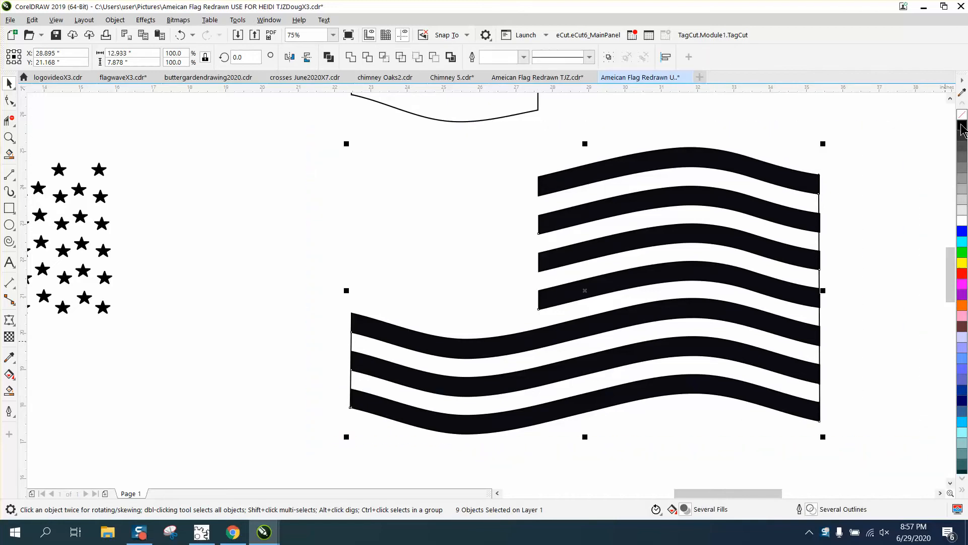
pyautogui.click(963, 127)
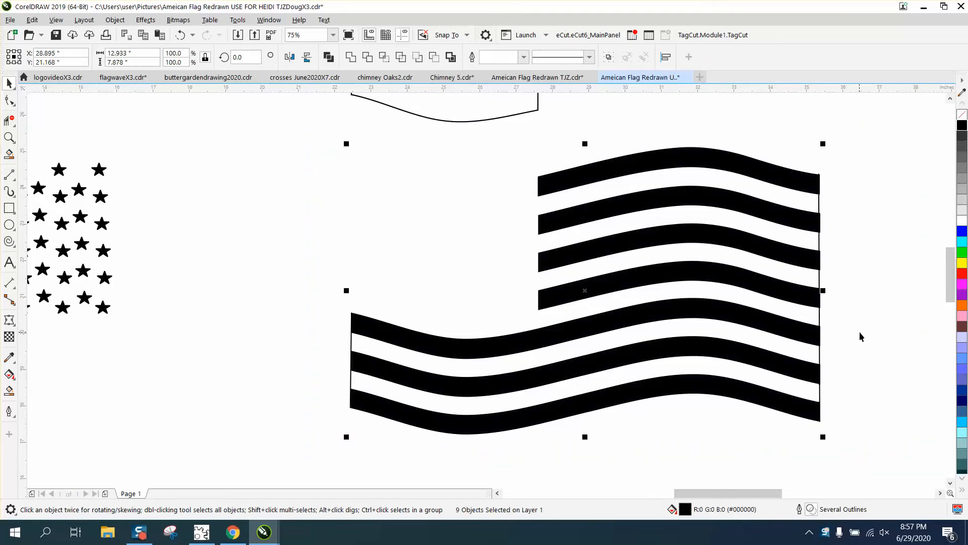
pyautogui.click(442, 121)
pyautogui.hotkey('ctrl', 'z')
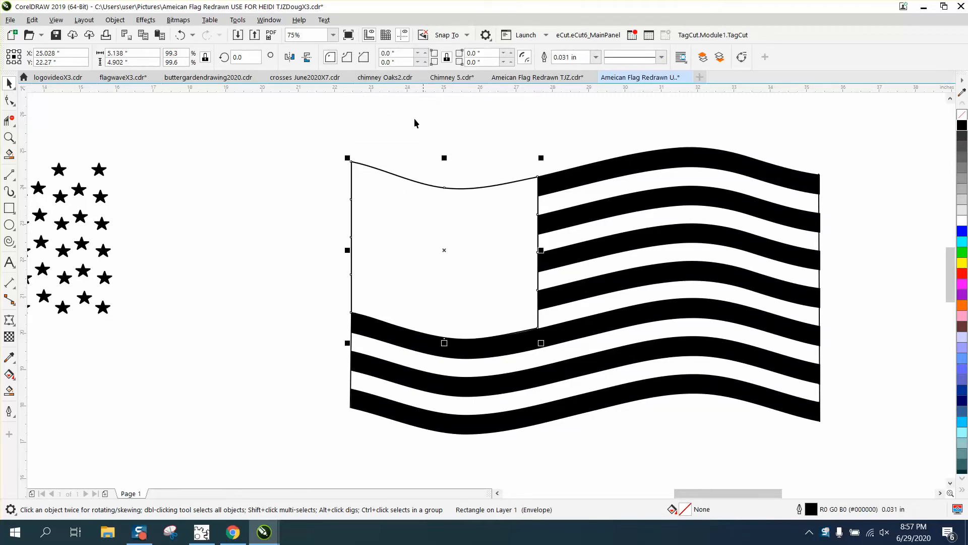
# - Convert the blank wavy canton rectangle to curves
pyautogui.click(9, 137)
pyautogui.moveTo(454, 314); pyautogui.dragTo(610, 379)
pyautogui.click(9, 319)
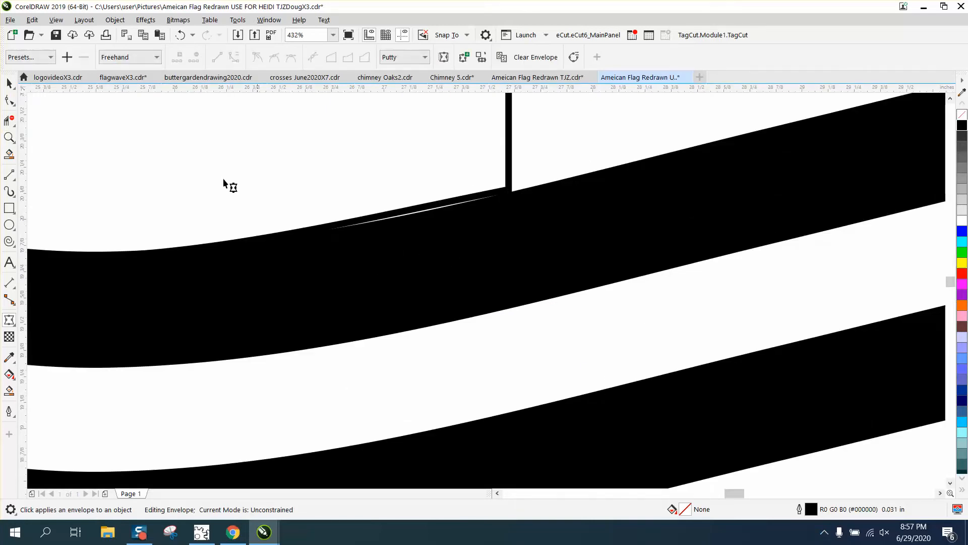
pyautogui.click(9, 82)
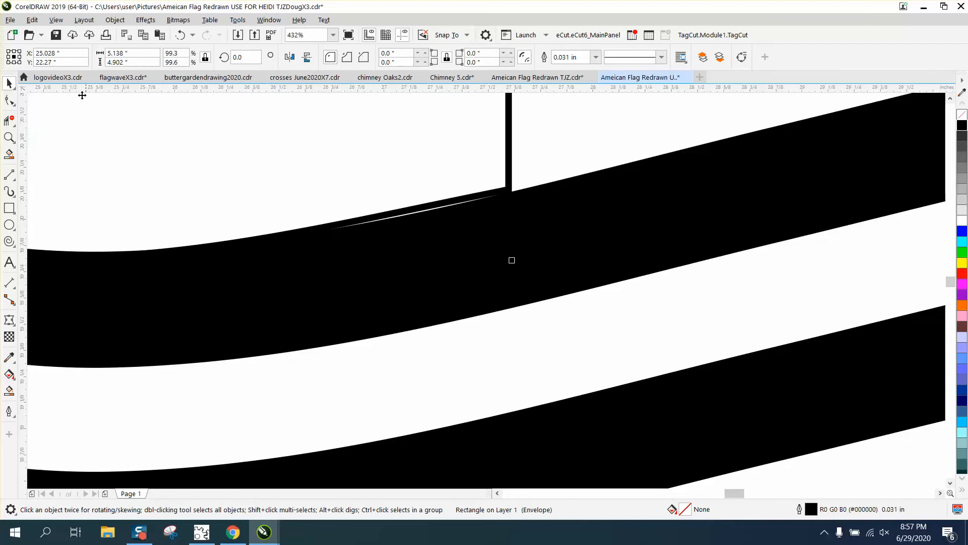
pyautogui.press('space')
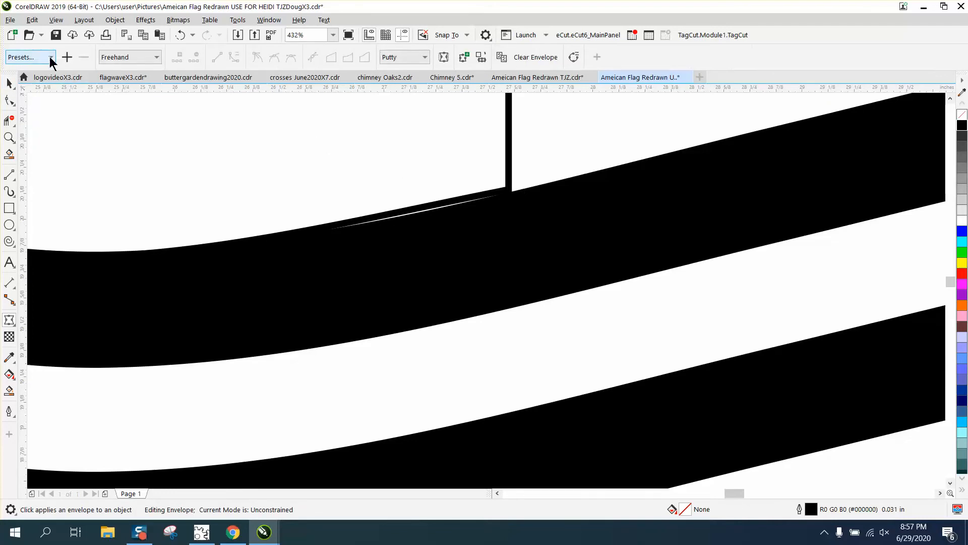
pyautogui.click(7, 84)
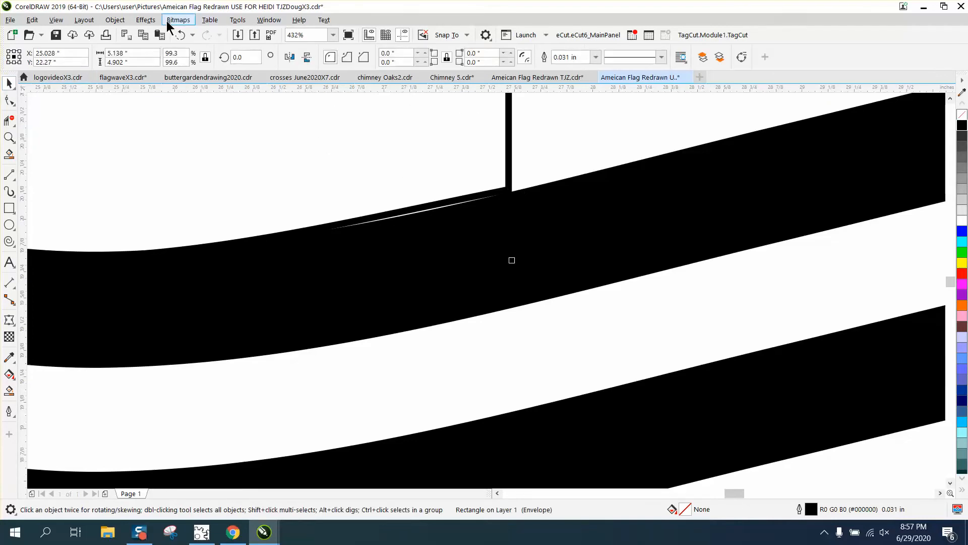
pyautogui.click(127, 20)
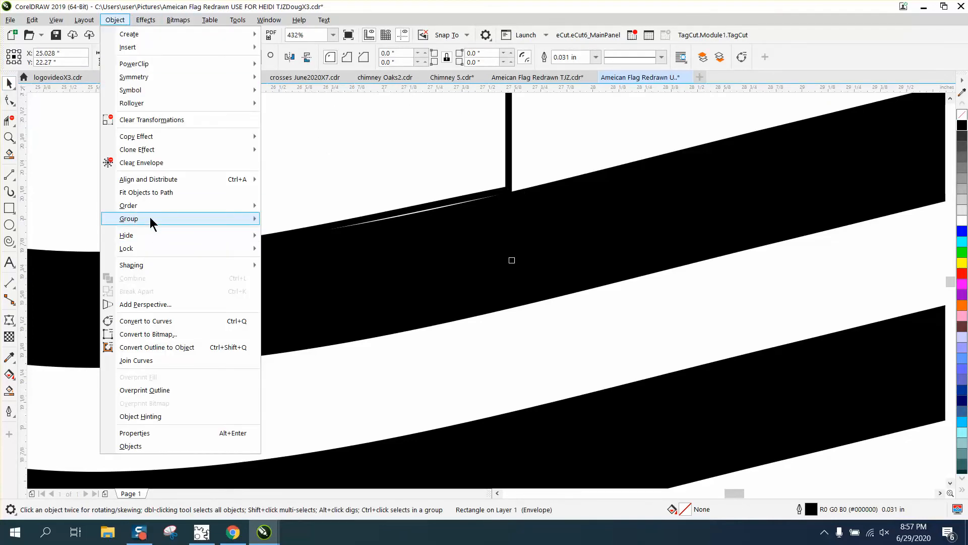
pyautogui.moveTo(150, 219)
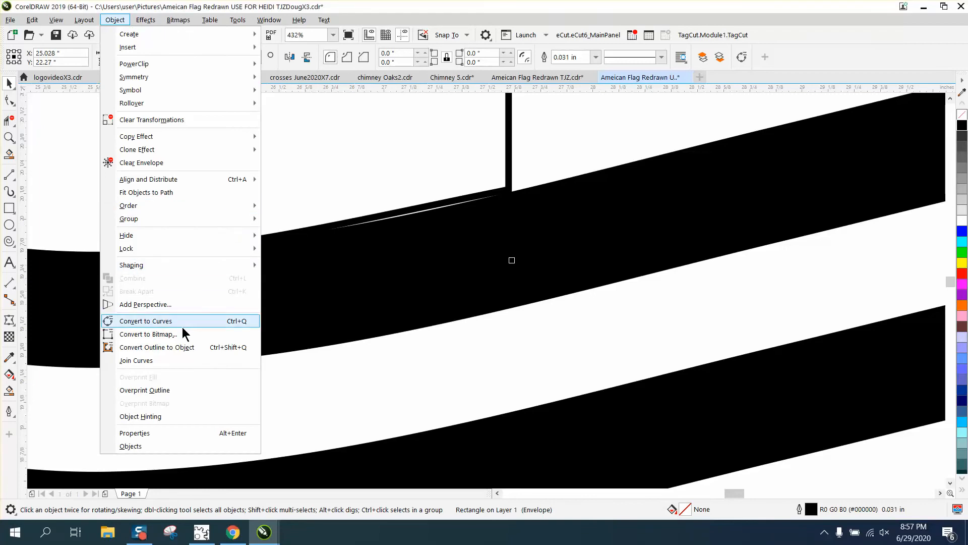
pyautogui.click(168, 323)
# - Move the canton's lower-right corner node slightly down onto the stripe's edge to close the white gap
pyautogui.click(9, 100)
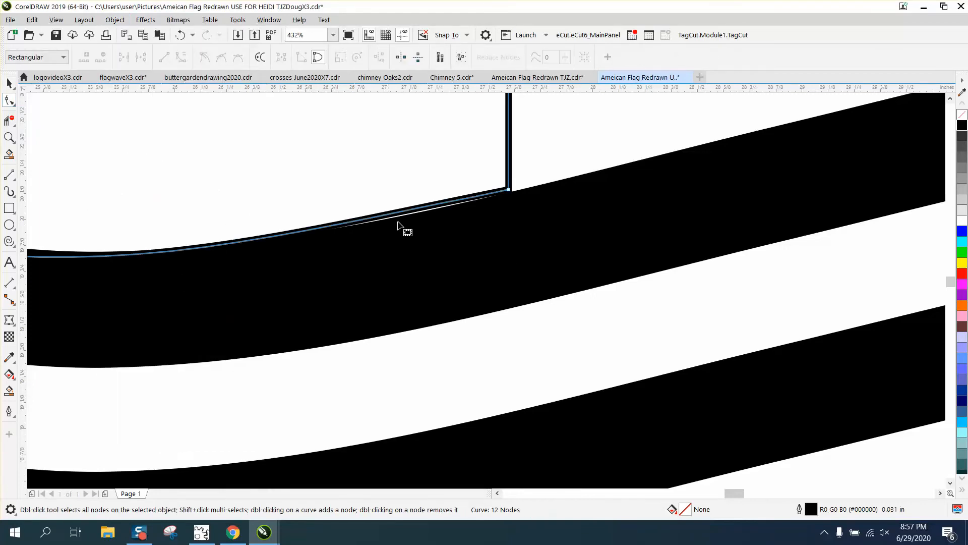
pyautogui.moveTo(503, 195); pyautogui.dragTo(514, 198)
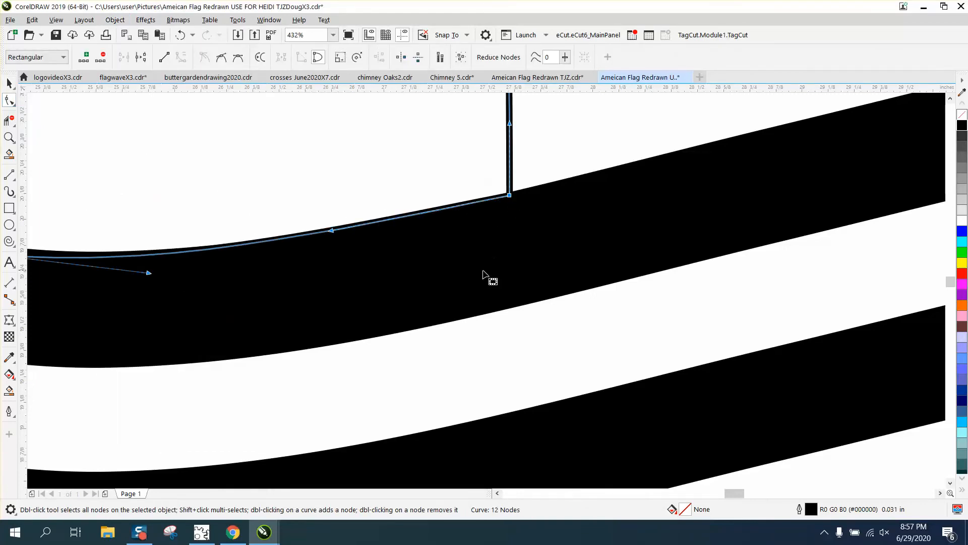
pyautogui.scroll(-5, 475, 289)
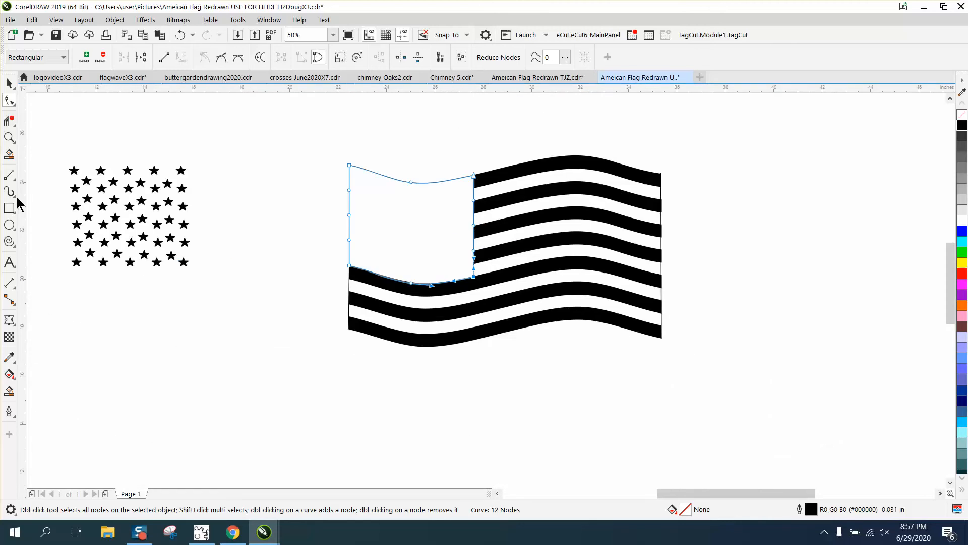
# - Try a black Smart Fill without outline inside the canton, shift the resulting shape aside, and undo both
pyautogui.click(9, 391)
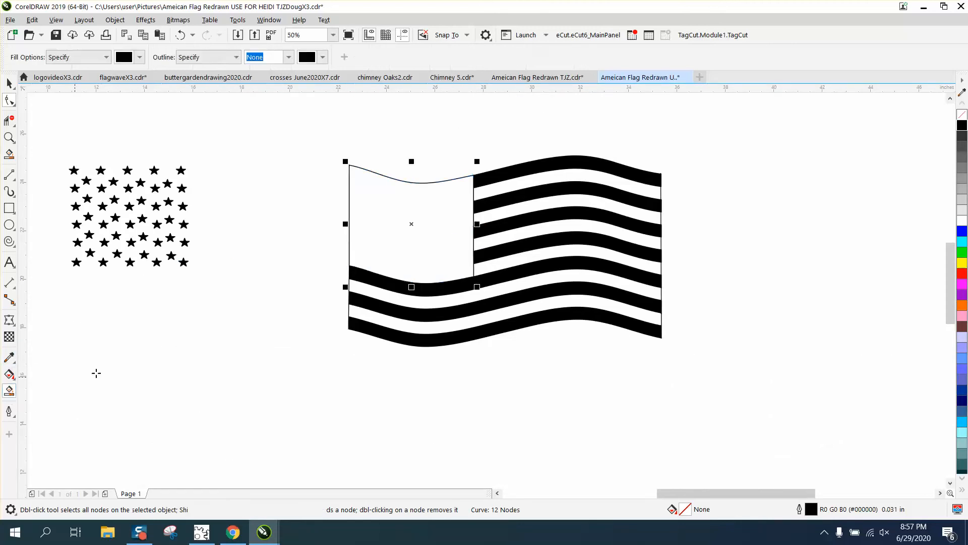
pyautogui.click(385, 255)
pyautogui.press('Left')
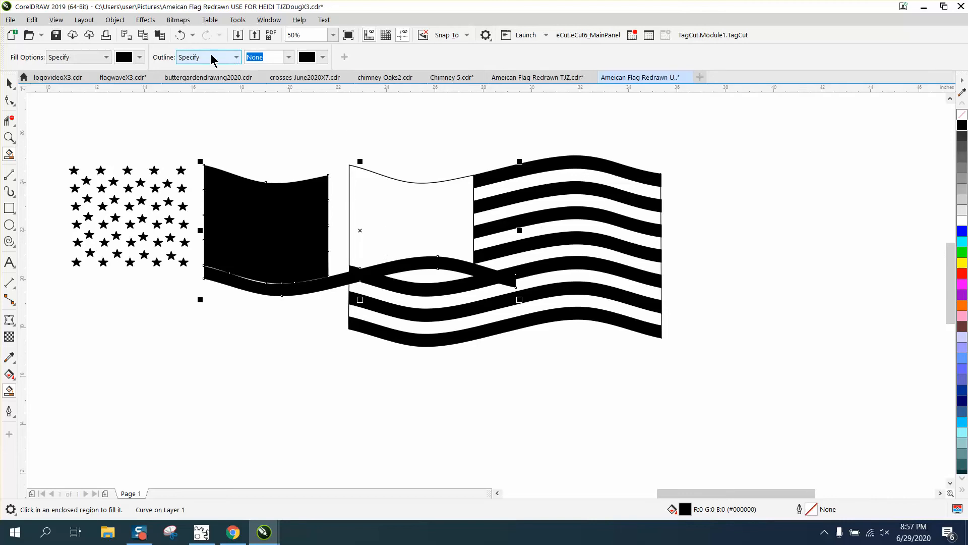
pyautogui.click(182, 34)
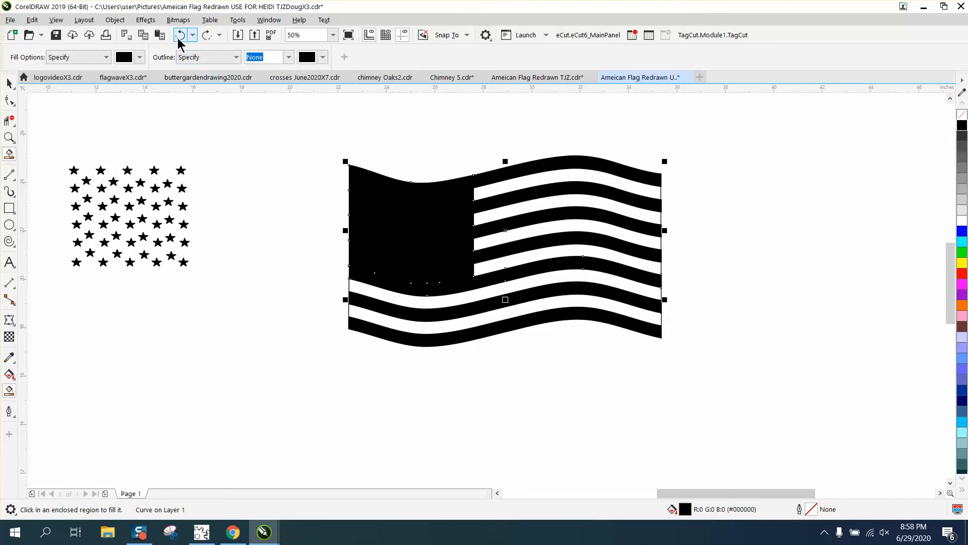
pyautogui.click(180, 36)
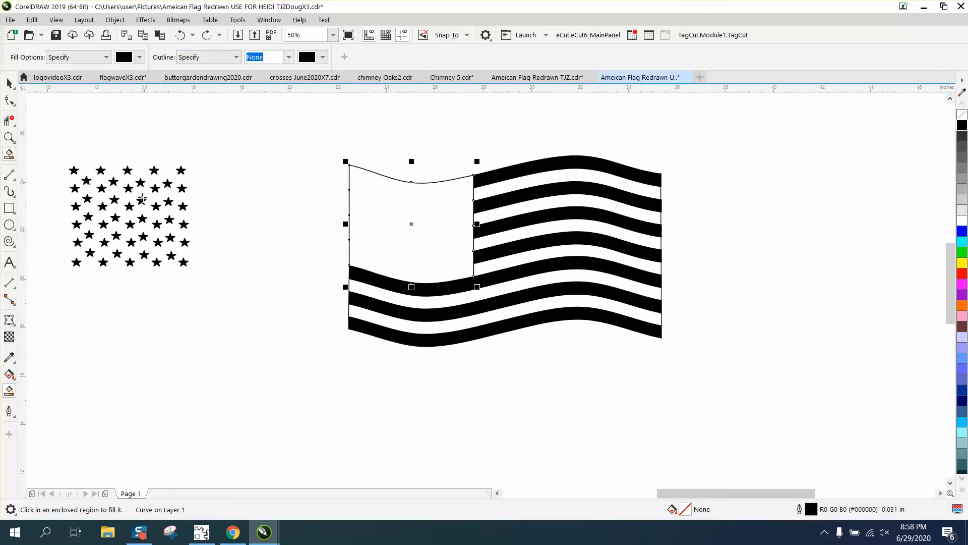
# - Move the group of 50 stars onto the centre of the blank canton
pyautogui.click(7, 85)
pyautogui.moveTo(56, 141); pyautogui.dragTo(233, 273)
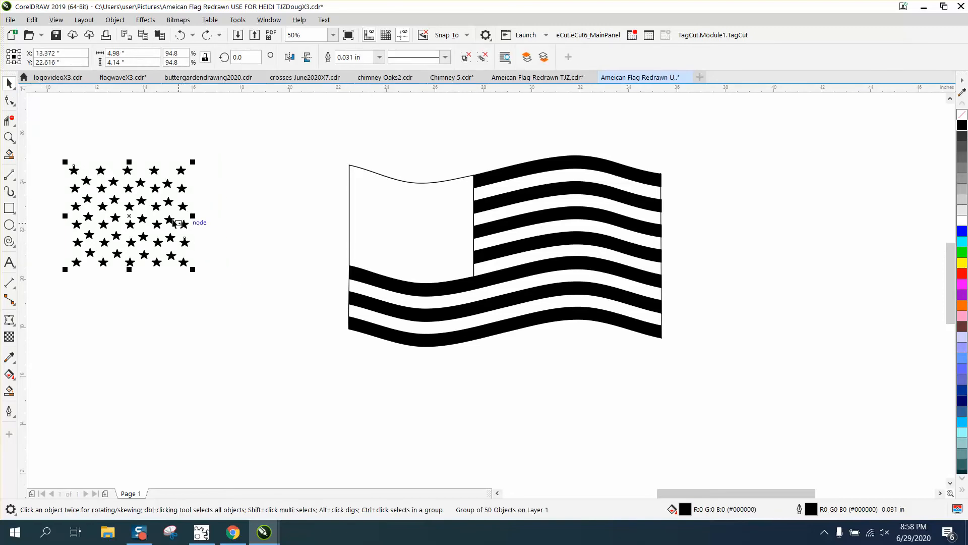
pyautogui.moveTo(130, 216); pyautogui.dragTo(413, 225)
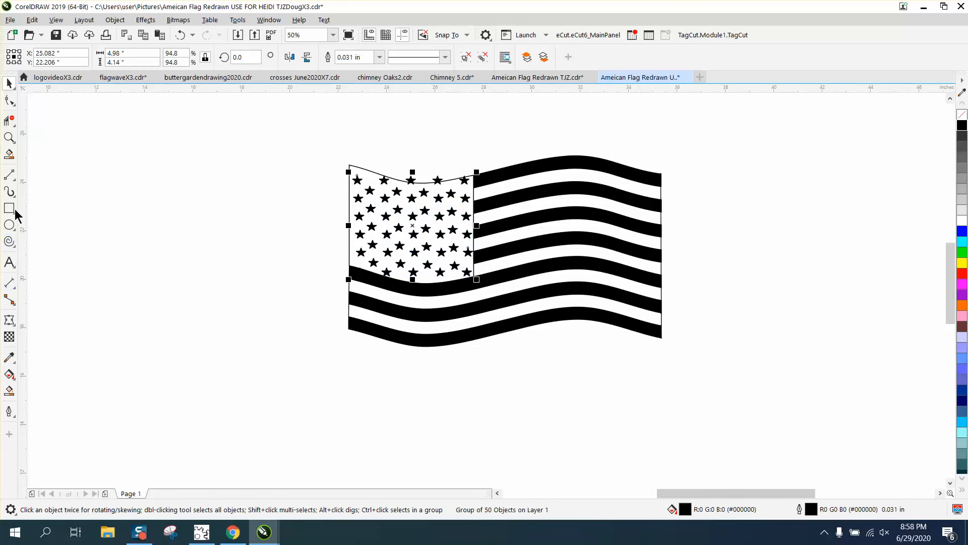
# - Apply the Envelope tool to the star group and delete the middle envelope nodes on its left and right sides
pyautogui.click(9, 137)
pyautogui.moveTo(308, 151); pyautogui.dragTo(596, 345)
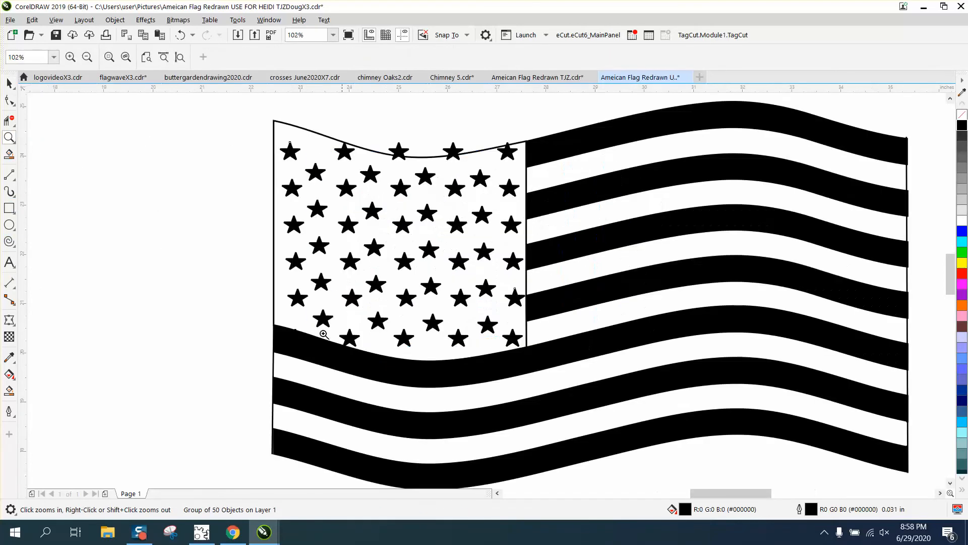
pyautogui.click(15, 325)
pyautogui.click(15, 326)
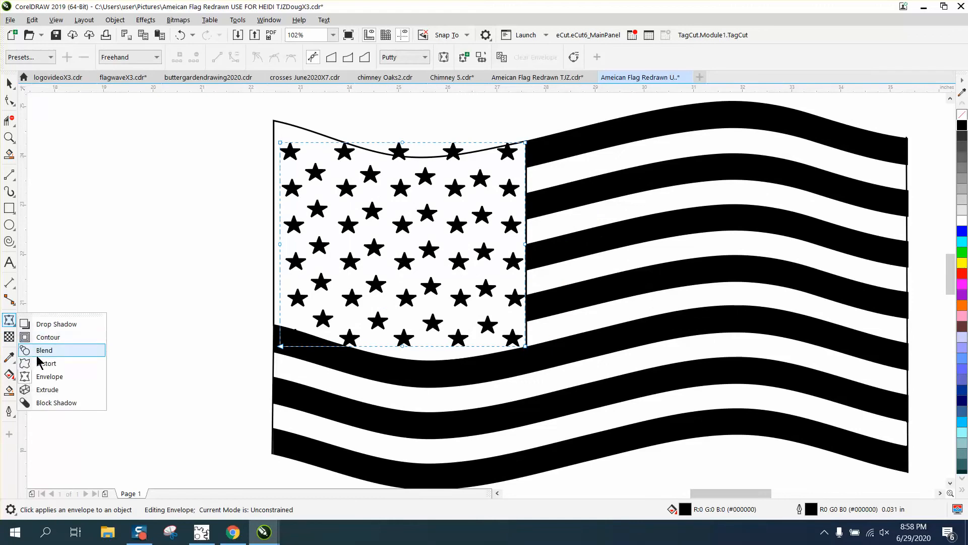
pyautogui.click(50, 377)
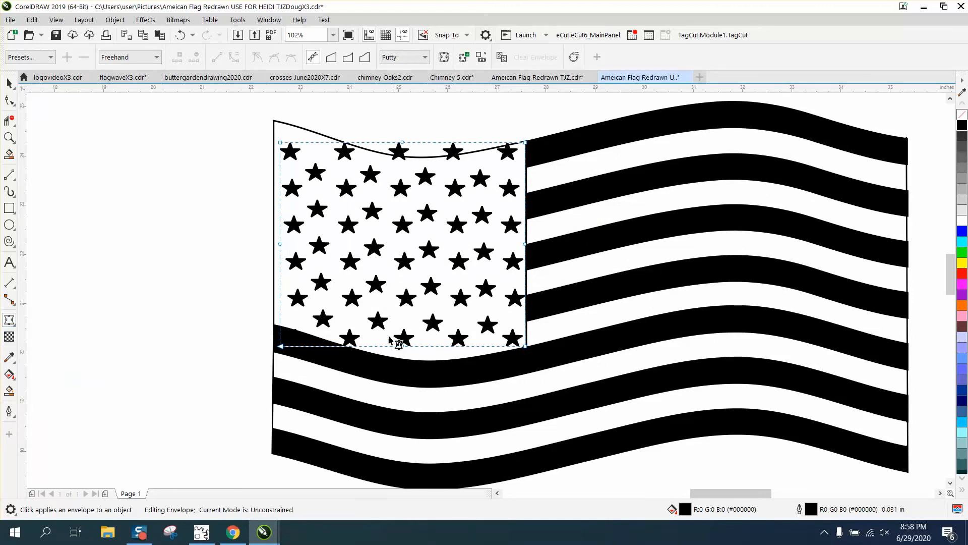
pyautogui.moveTo(251, 214)
pyautogui.mouseDown()
pyautogui.moveTo(312, 266)
pyautogui.moveTo(568, 293)
pyautogui.mouseUp()
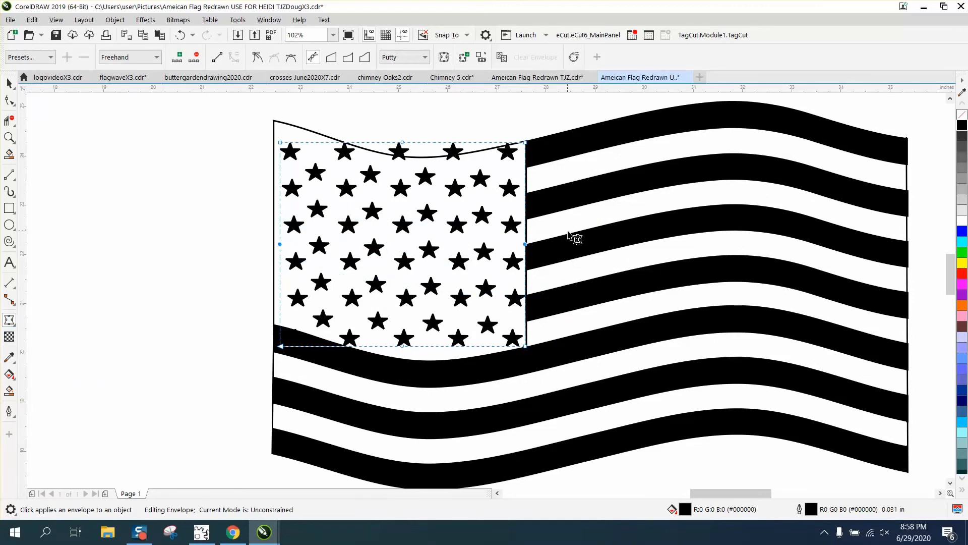
pyautogui.click(569, 237)
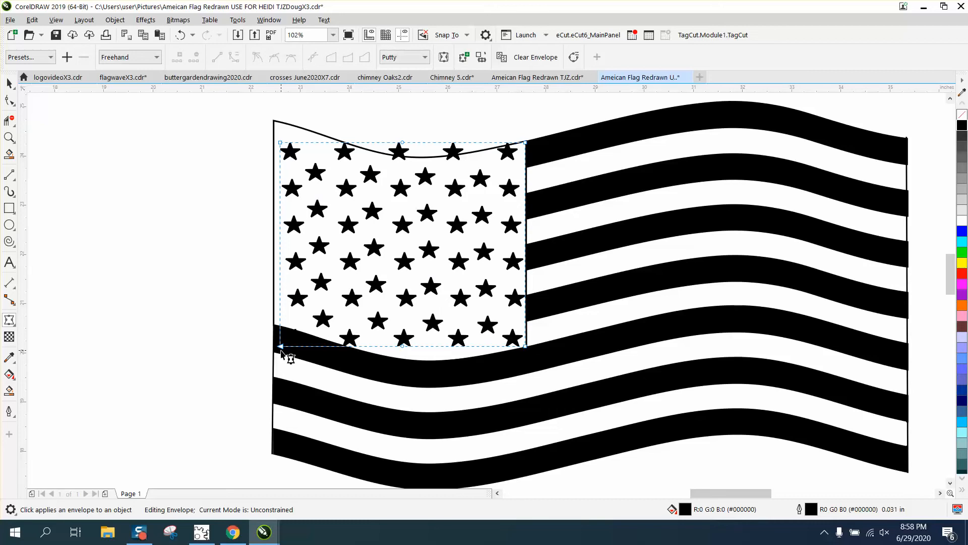
# - Move the four corner nodes of the stars' envelope to sit just inside the canton's corners
pyautogui.moveTo(281, 344); pyautogui.dragTo(278, 320)
pyautogui.moveTo(281, 144); pyautogui.dragTo(279, 128)
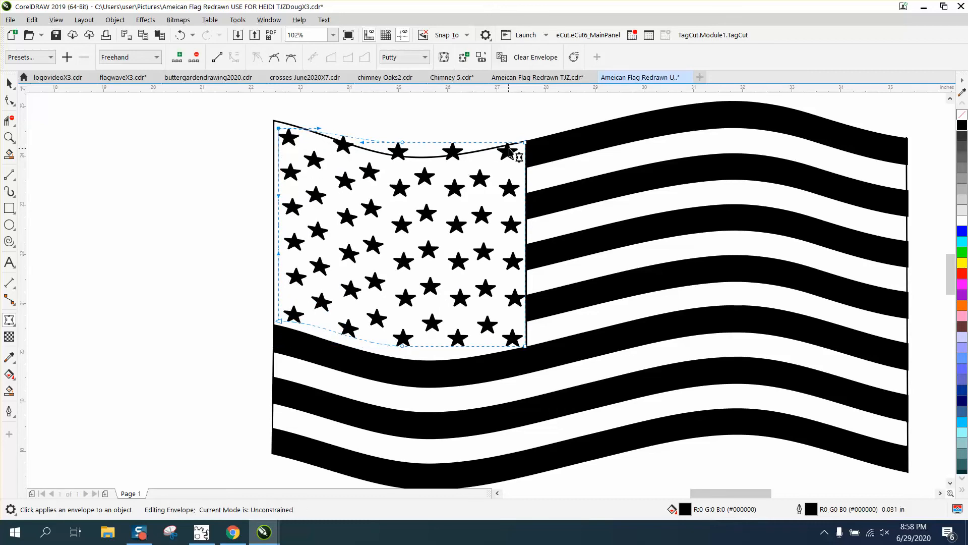
pyautogui.moveTo(526, 143); pyautogui.dragTo(523, 154)
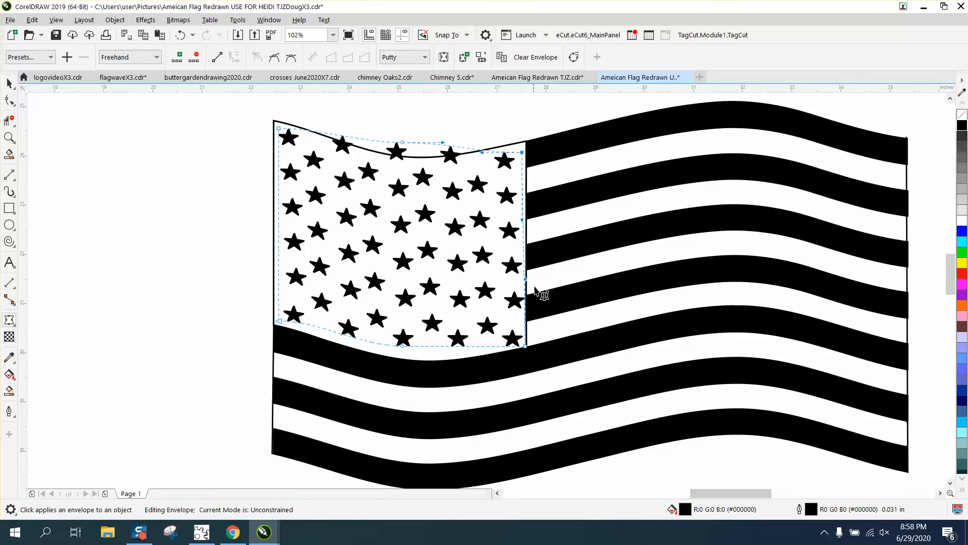
pyautogui.moveTo(526, 347); pyautogui.dragTo(523, 341)
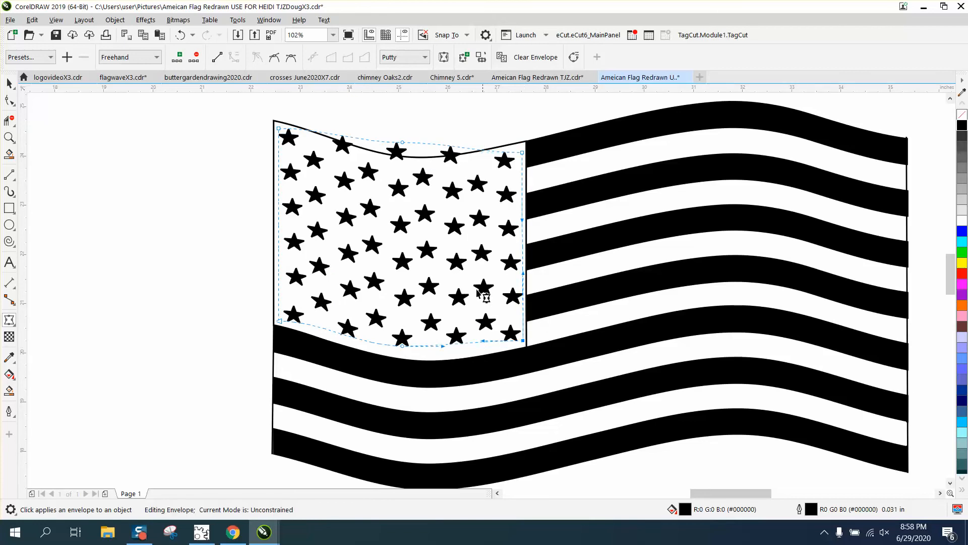
# - Reshape the top edge of the stars' envelope by lowering its middle node and adjusting the curve handles and corner to parallel the canton's edge
pyautogui.moveTo(402, 143); pyautogui.dragTo(403, 166)
pyautogui.moveTo(323, 132); pyautogui.dragTo(328, 140)
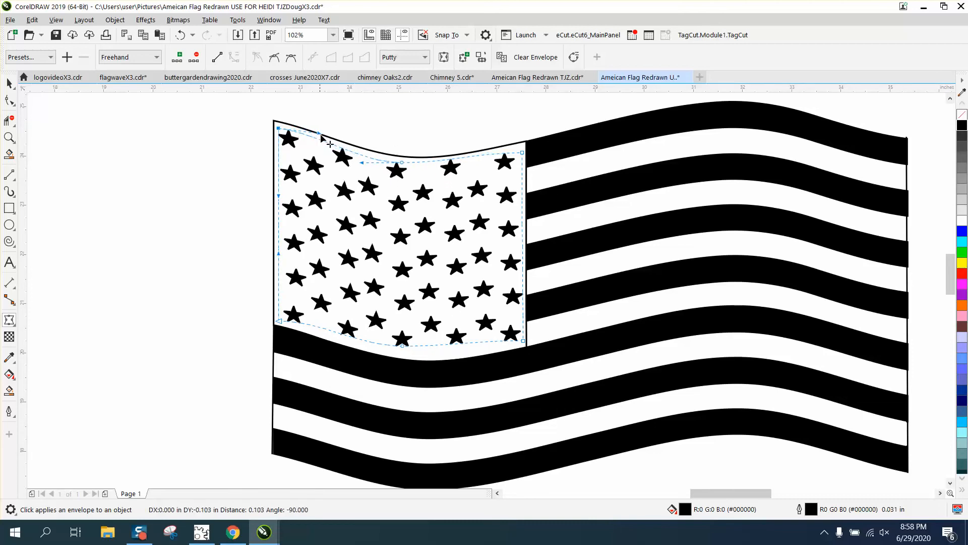
pyautogui.moveTo(522, 153); pyautogui.dragTo(483, 157)
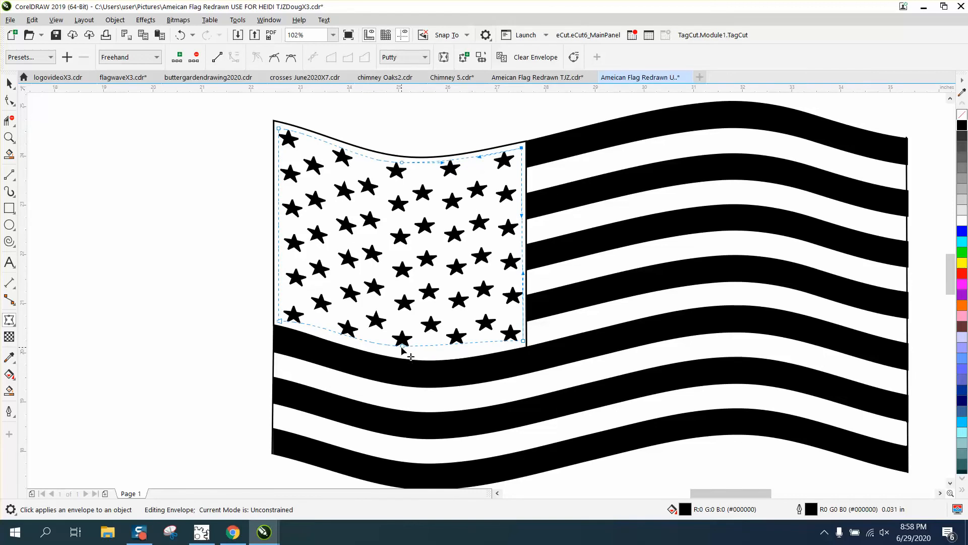
# - Bend the bottom edge of the stars' envelope to follow the stripe below, adjusting its middle node and curve handles, and deselect the stars
pyautogui.moveTo(402, 348); pyautogui.dragTo(404, 354)
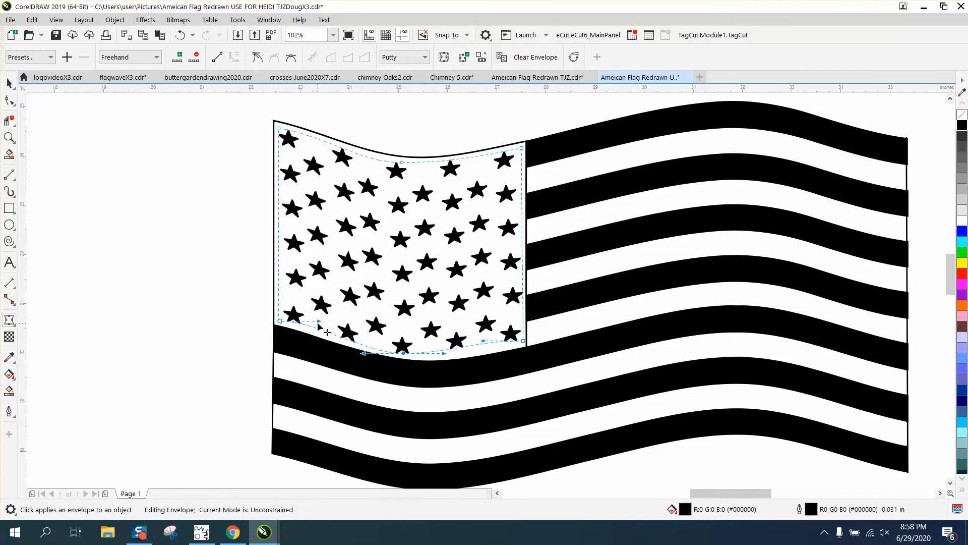
pyautogui.moveTo(319, 322); pyautogui.dragTo(317, 329)
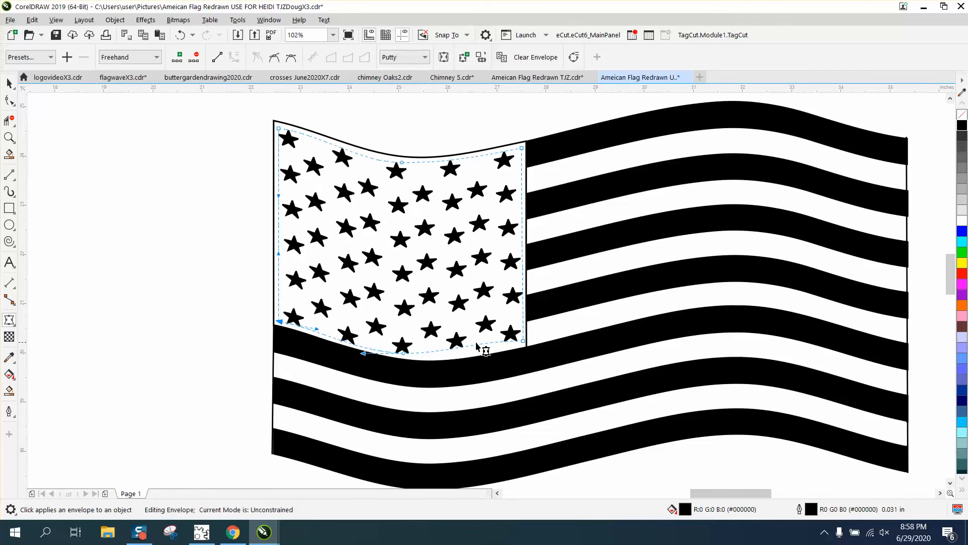
pyautogui.click(522, 341)
pyautogui.moveTo(483, 342); pyautogui.dragTo(477, 354)
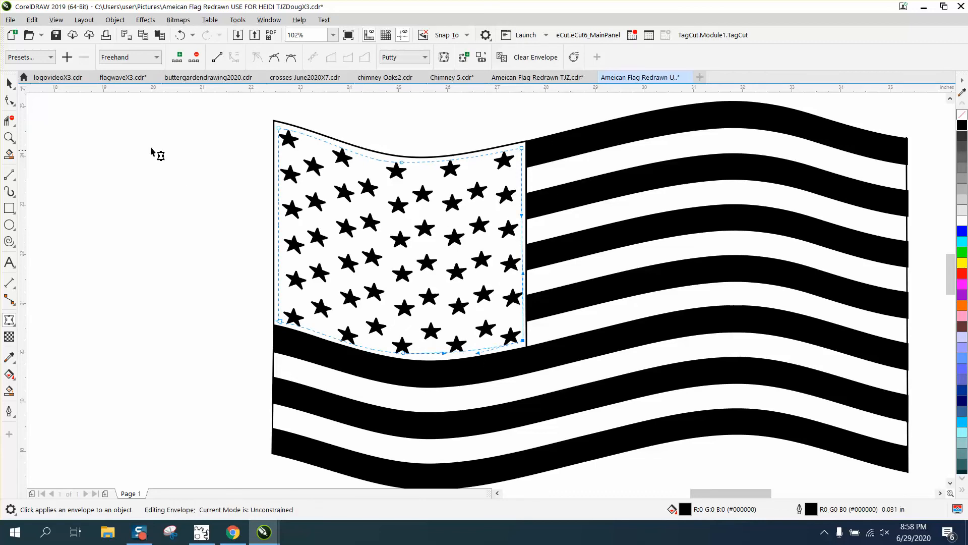
pyautogui.click(9, 83)
pyautogui.press('Escape')
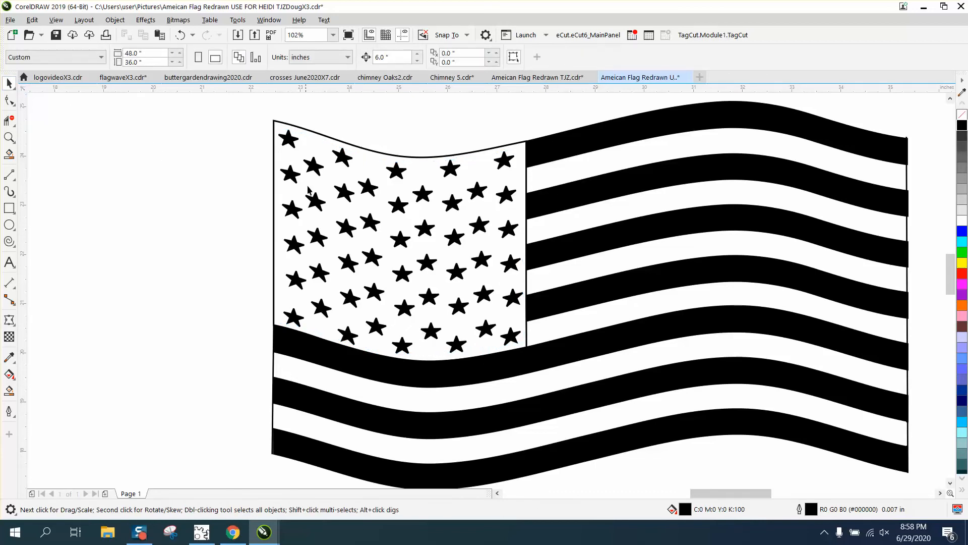
# - Try shifting the flag's right edge line outward to inspect the stripe ends, and undo the move
pyautogui.scroll(-2, 292, 281)
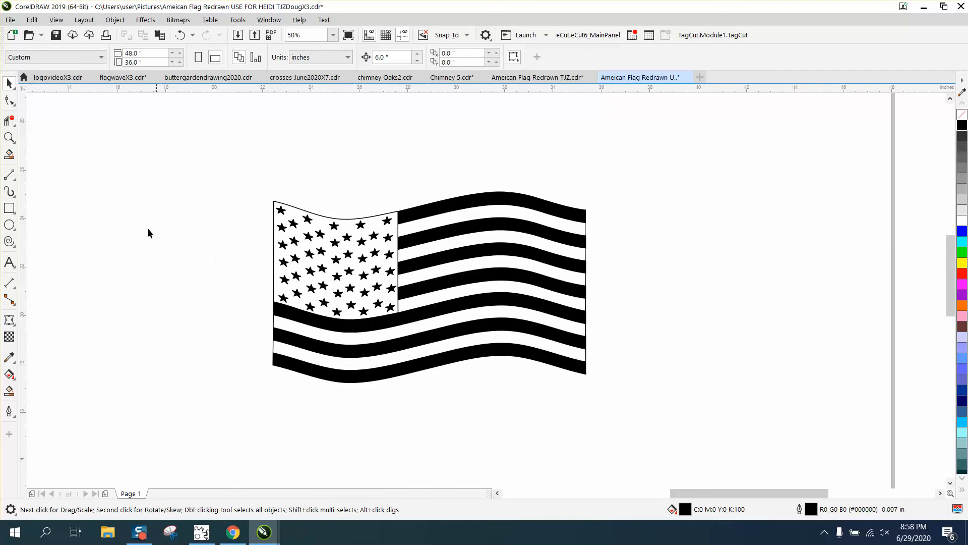
pyautogui.click(9, 138)
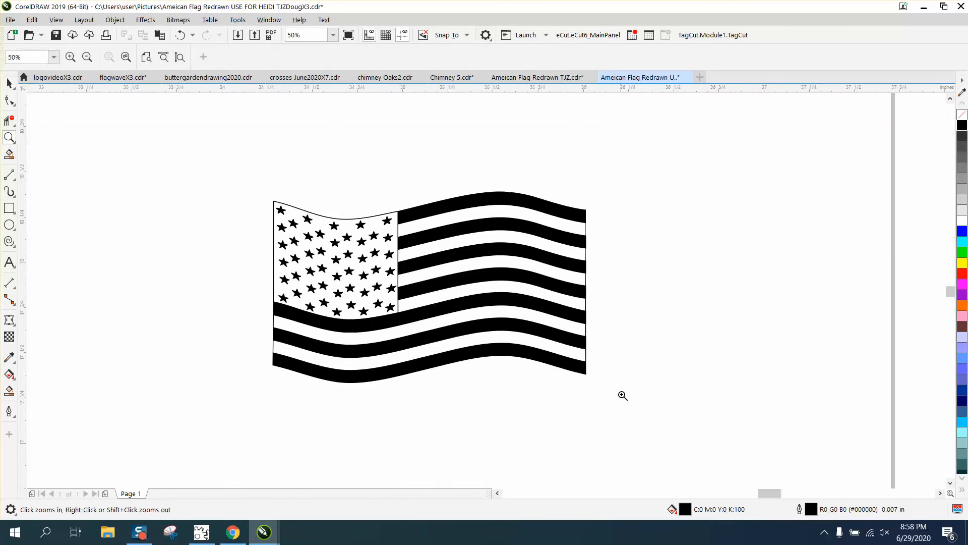
pyautogui.scroll(3, 623, 395)
pyautogui.moveTo(374, 232)
pyautogui.mouseDown()
pyautogui.moveTo(539, 339)
pyautogui.moveTo(547, 360)
pyautogui.mouseUp()
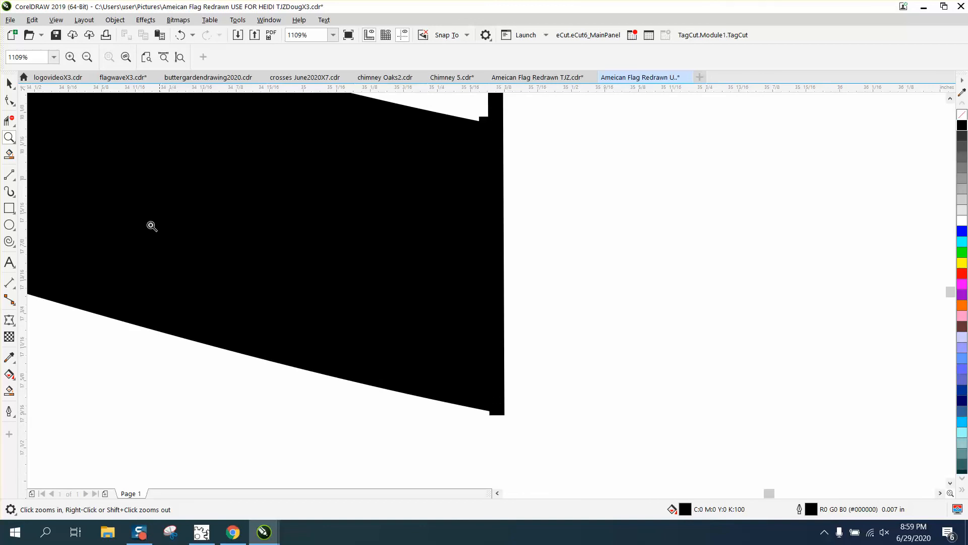
pyautogui.click(9, 83)
pyautogui.click(500, 112)
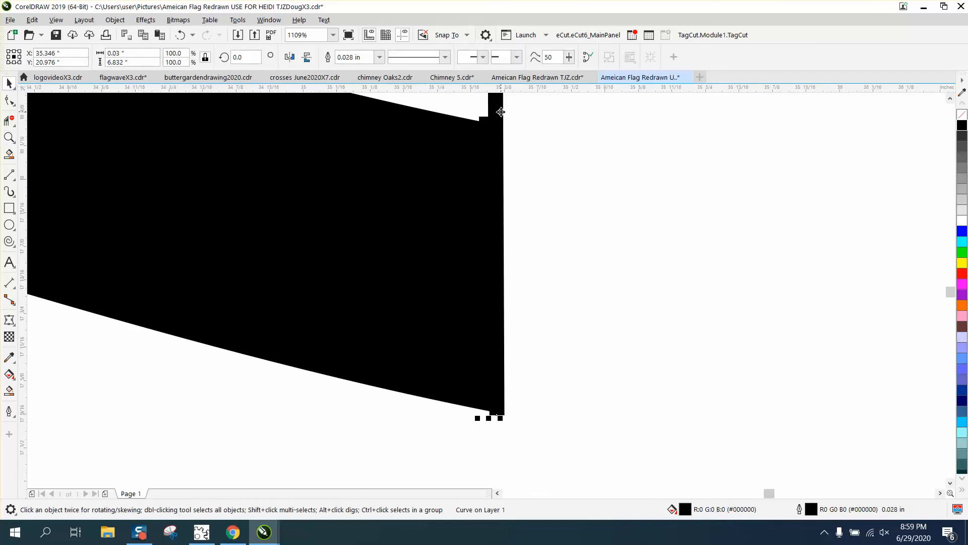
pyautogui.moveTo(499, 112); pyautogui.dragTo(612, 122)
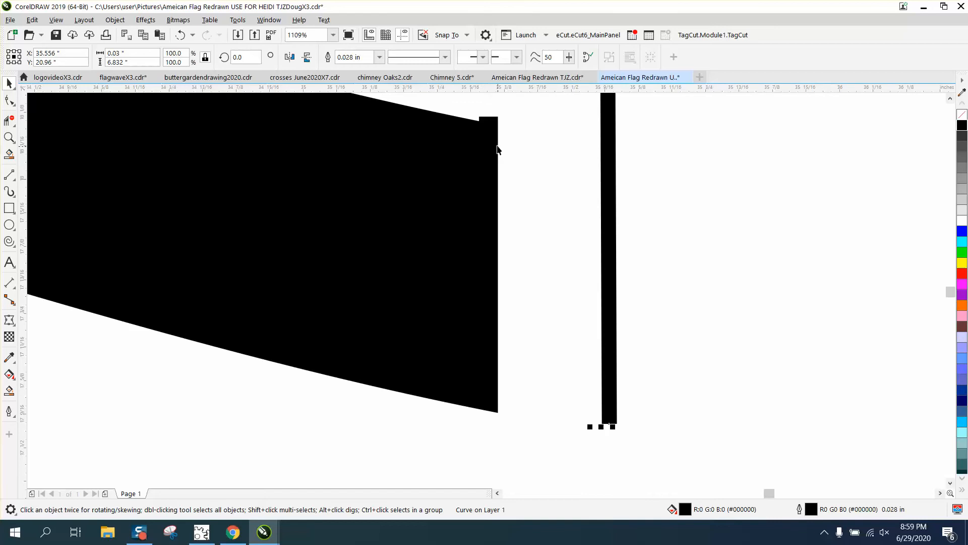
pyautogui.click(10, 320)
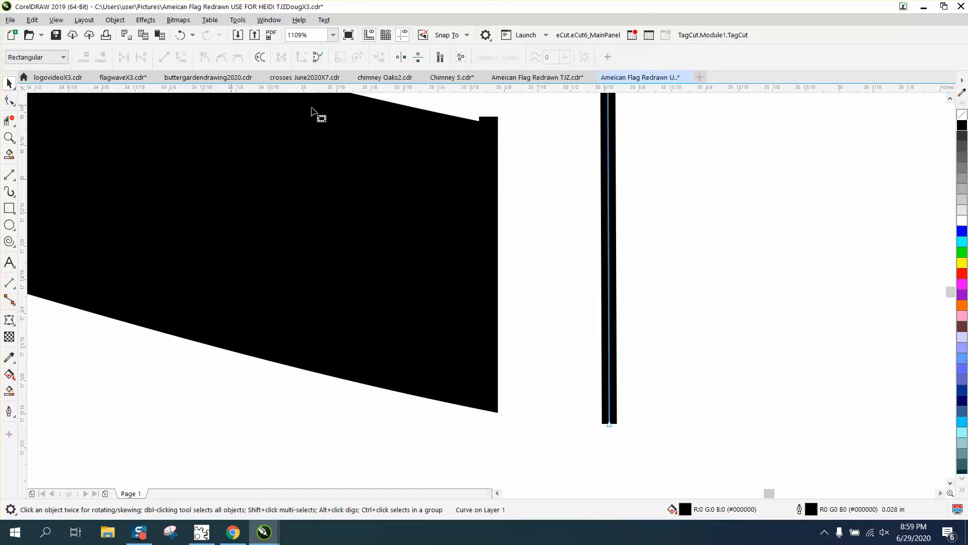
pyautogui.click(492, 126)
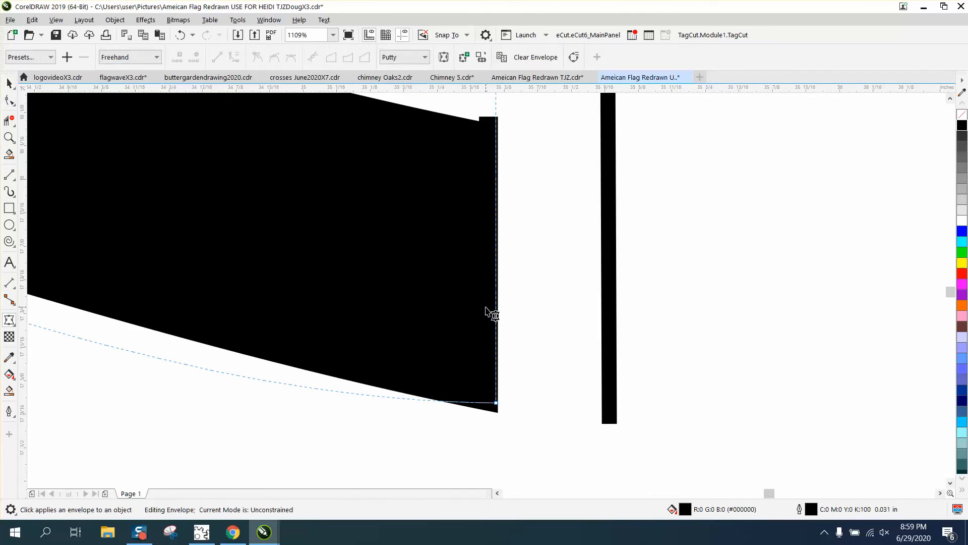
pyautogui.scroll(-3, 487, 311)
pyautogui.click(9, 84)
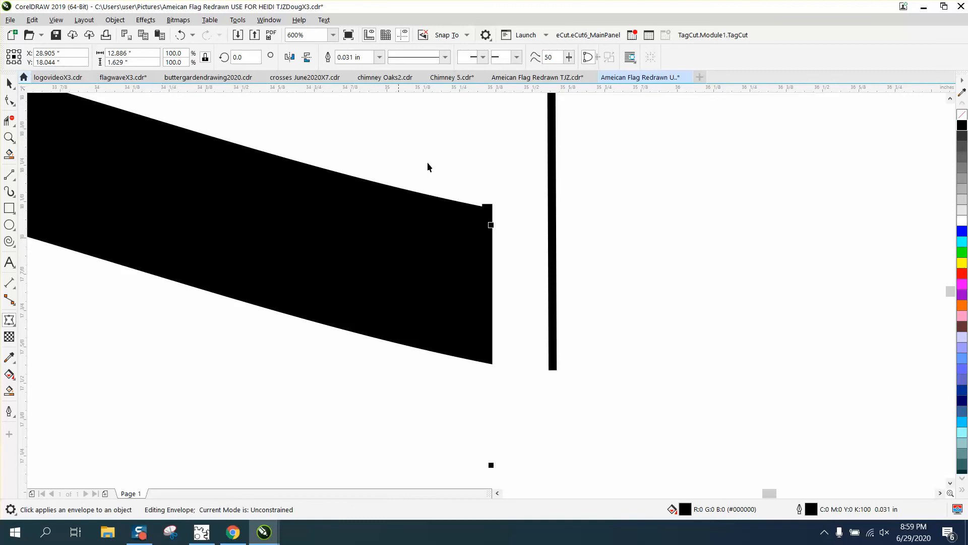
pyautogui.click(183, 34)
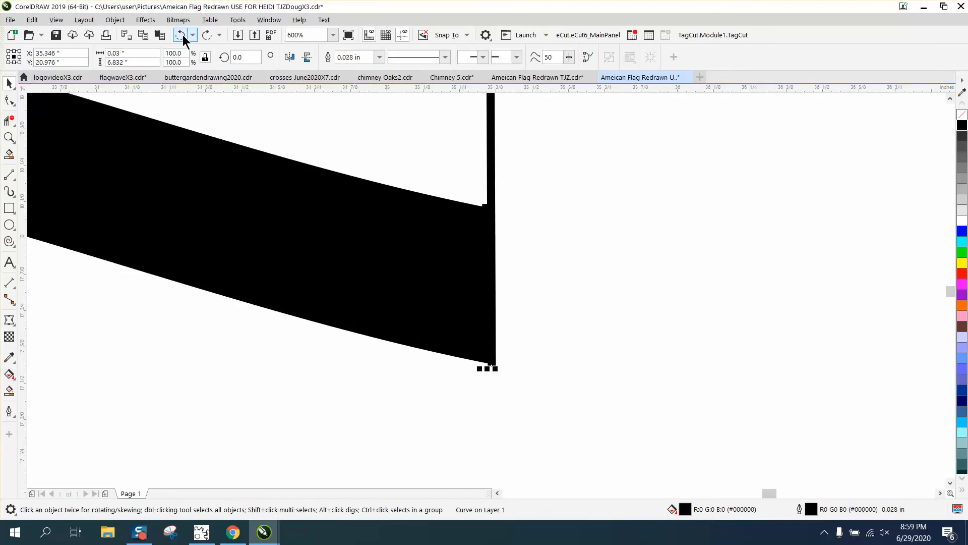
# - Set the outline width of the flag's right edge line to 0.0625 in
pyautogui.doubleClick(813, 506)
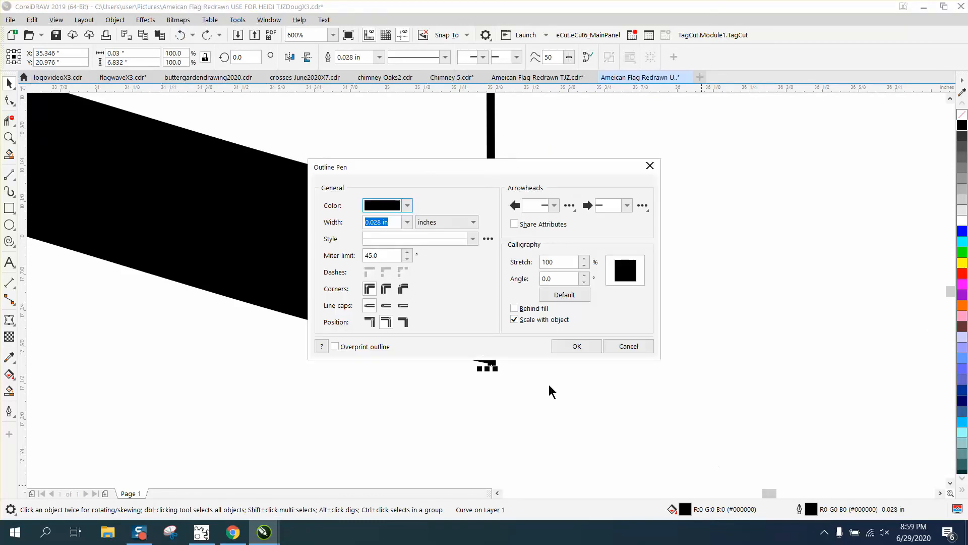
pyautogui.click(407, 222)
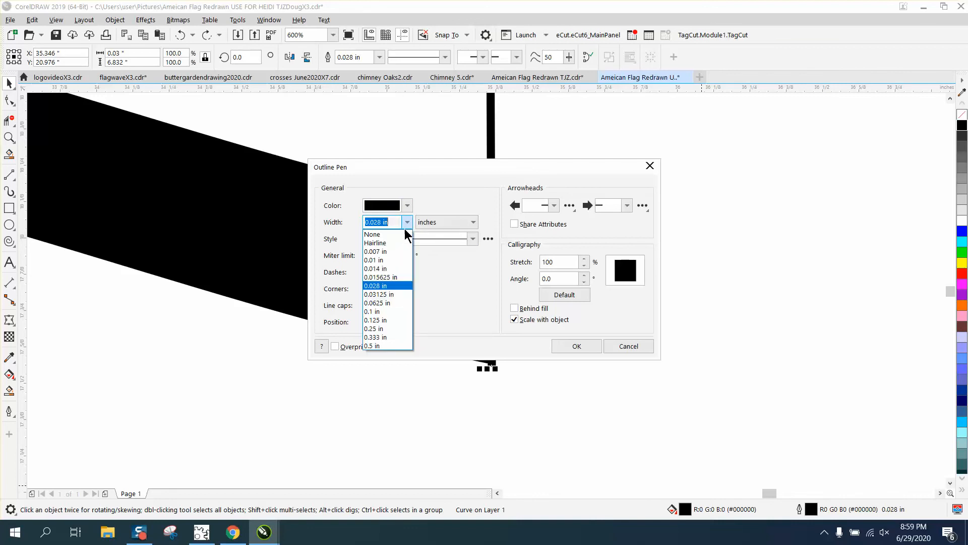
pyautogui.click(384, 306)
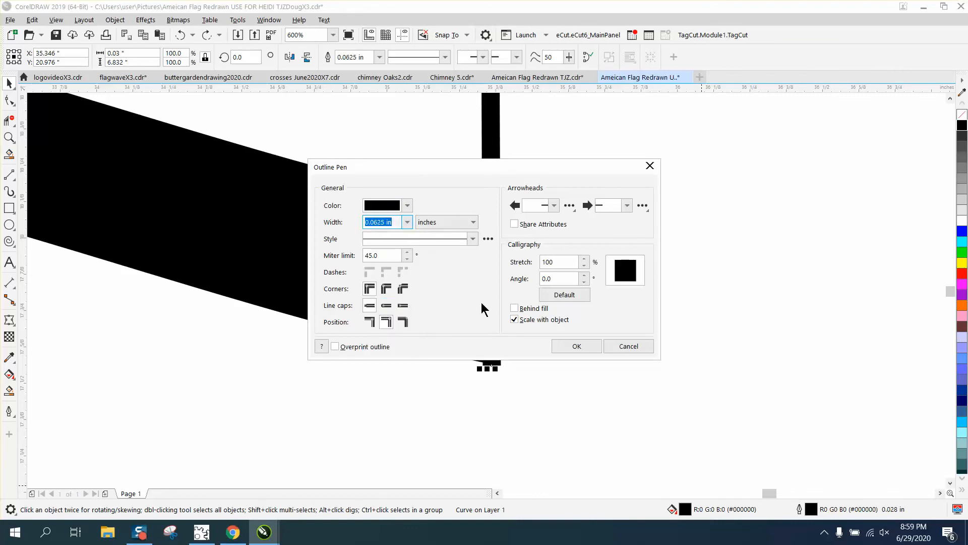
pyautogui.click(576, 346)
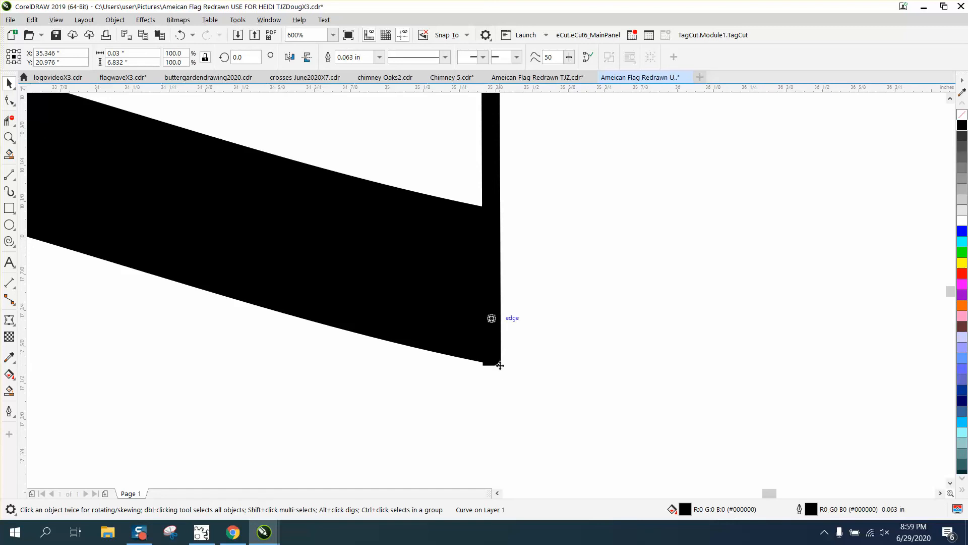
# - Convert the right edge line's outline to an object and raise its lower inner corner node to the bottom stripe's lower edge
pyautogui.click(9, 137)
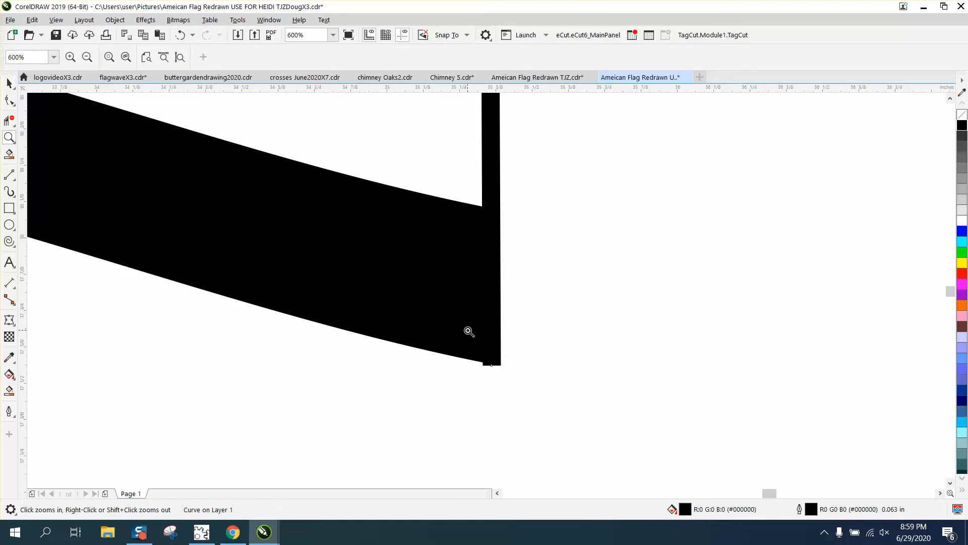
pyautogui.moveTo(454, 334); pyautogui.dragTo(590, 412)
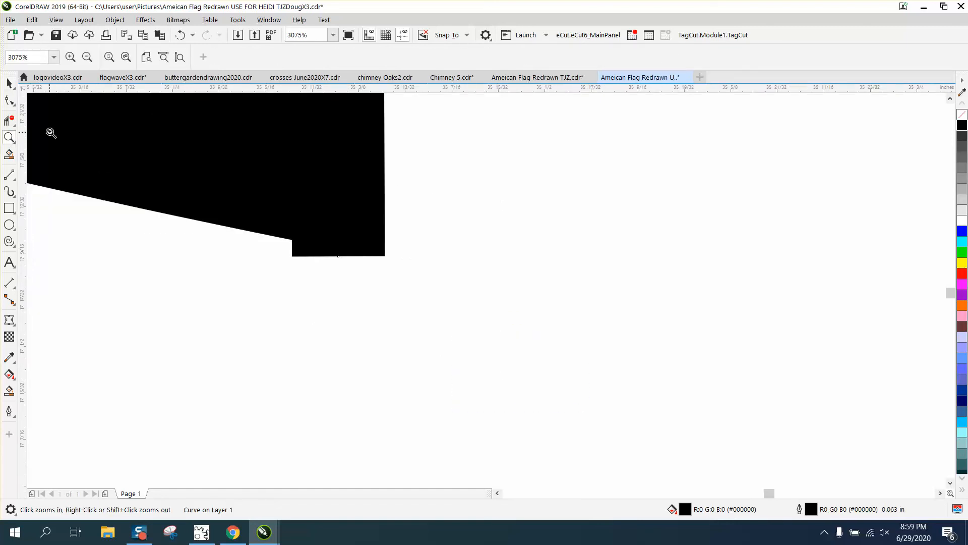
pyautogui.click(9, 83)
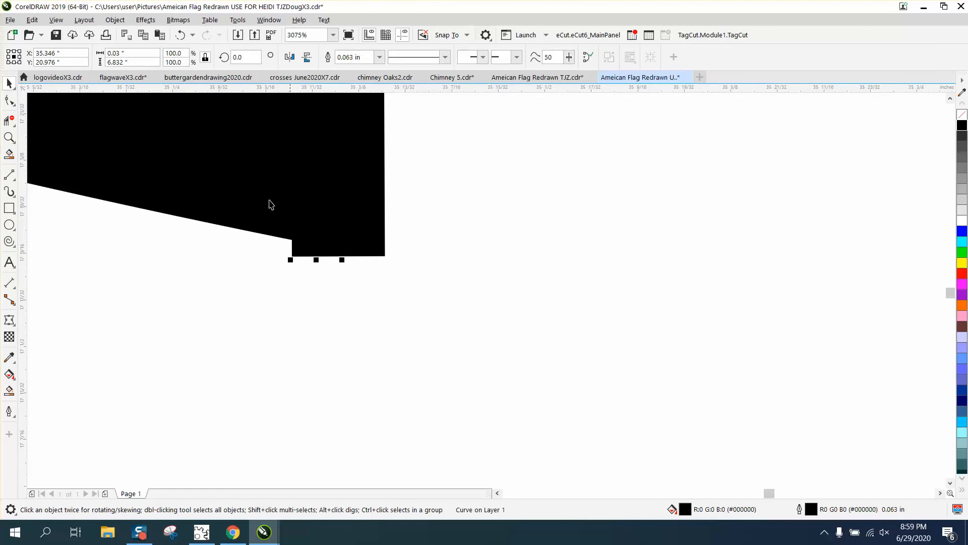
pyautogui.click(115, 19)
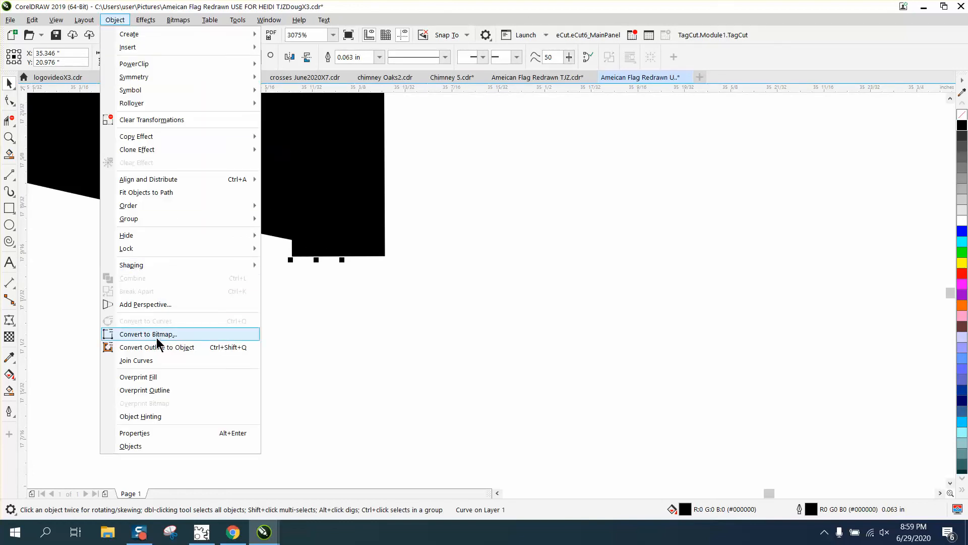
pyautogui.click(158, 347)
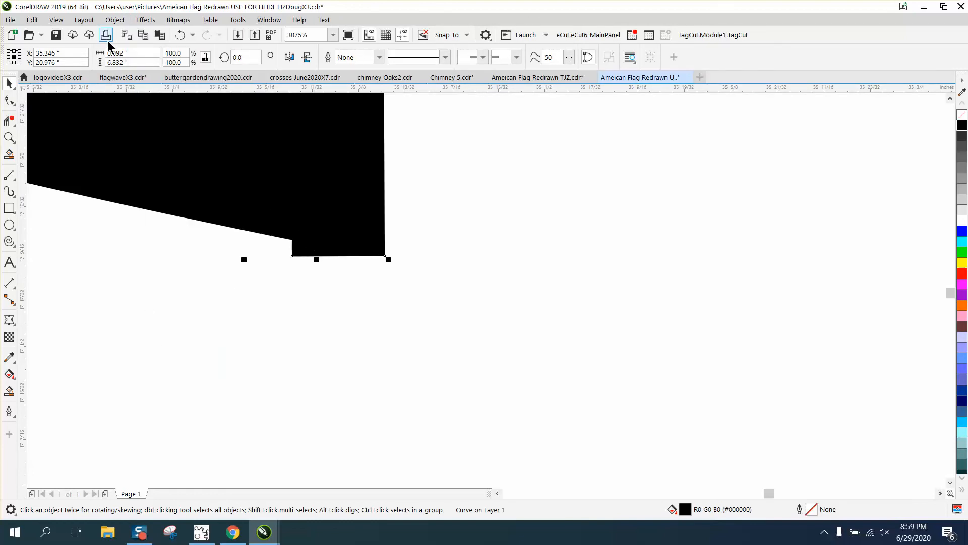
pyautogui.click(11, 102)
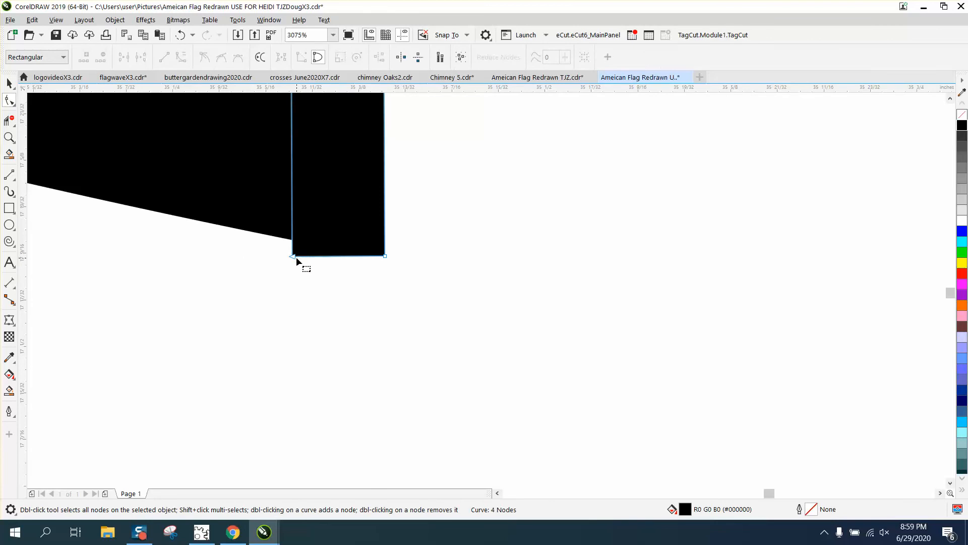
pyautogui.moveTo(296, 257); pyautogui.dragTo(294, 242)
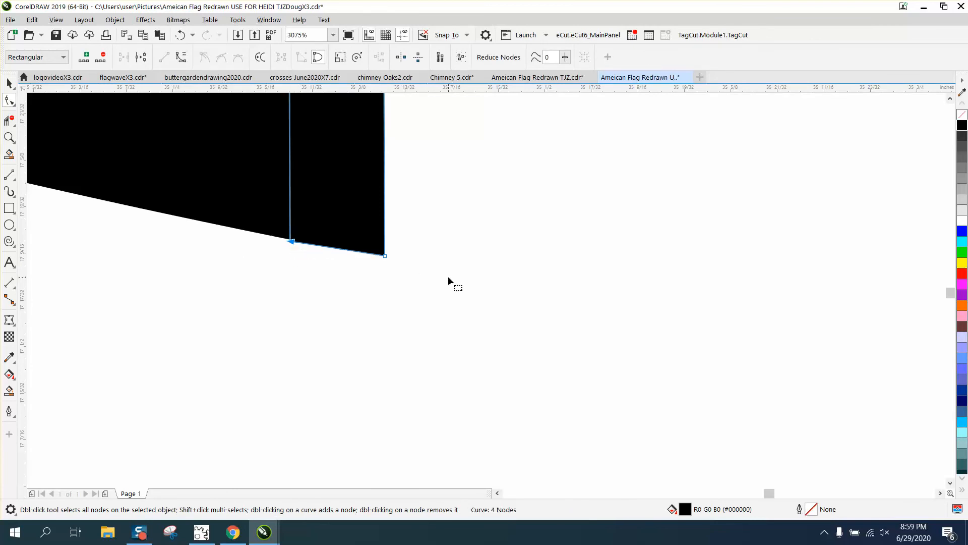
# - Lower the top corner nodes of the right edge bar so they follow the upper edge of the top stripe
pyautogui.scroll(-6, 448, 276)
pyautogui.scroll(-1, 504, 237)
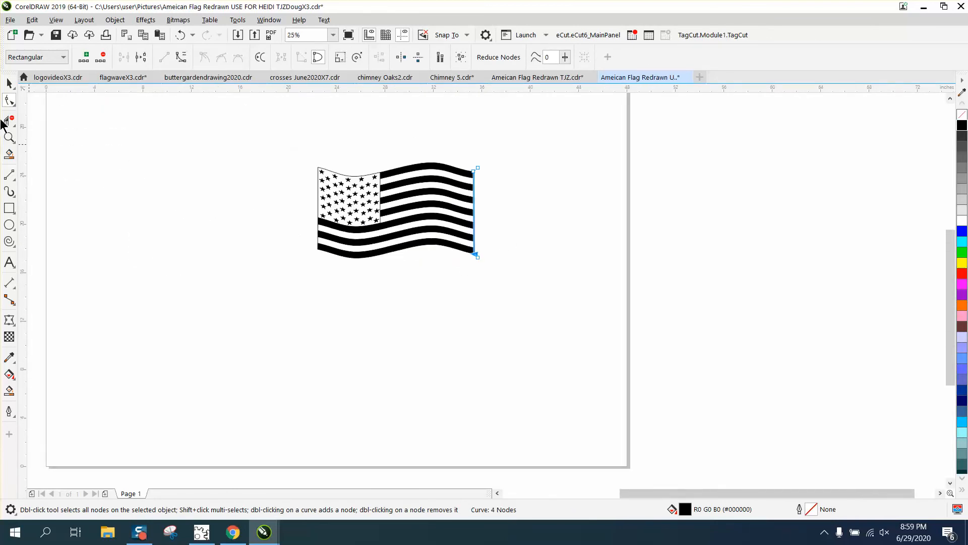
pyautogui.click(10, 137)
pyautogui.moveTo(486, 185); pyautogui.dragTo(486, 186)
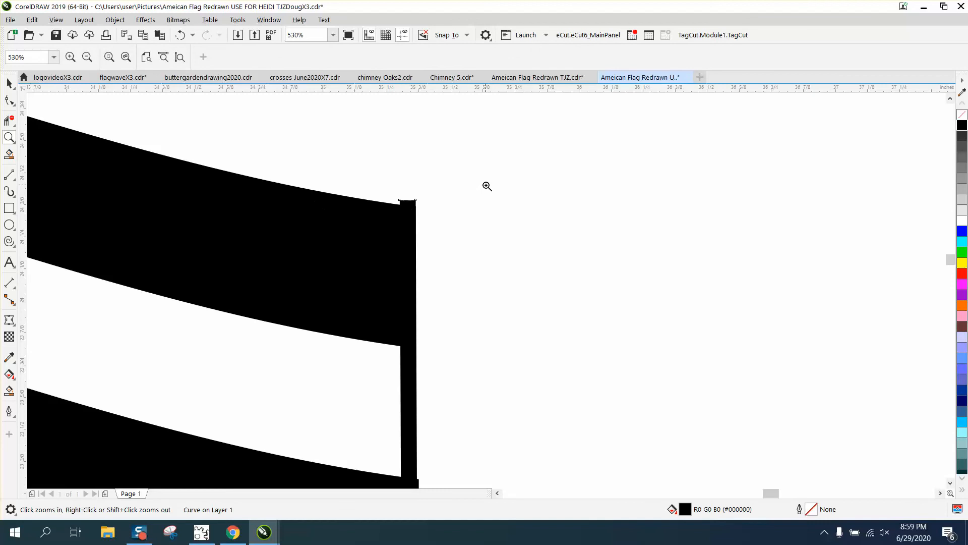
pyautogui.press('F10')
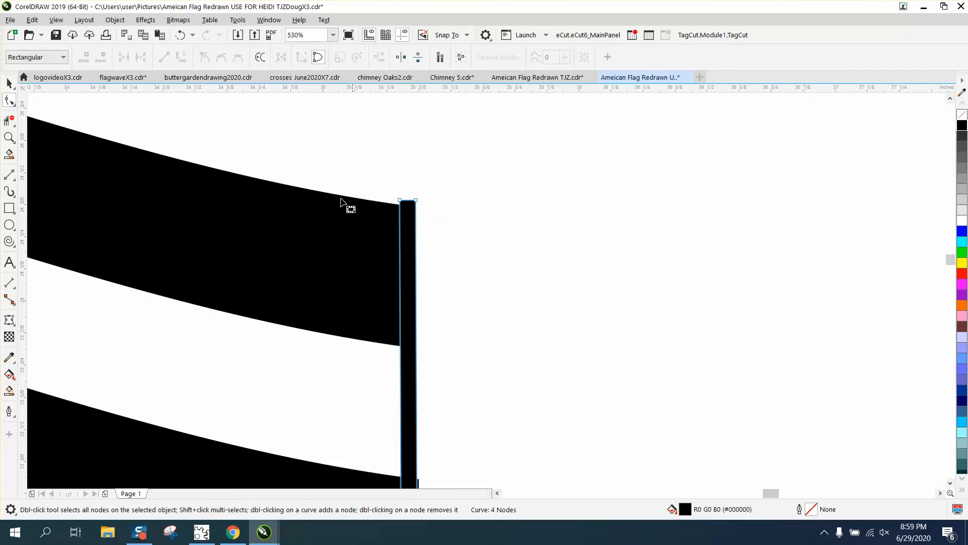
pyautogui.click(9, 138)
pyautogui.moveTo(317, 162); pyautogui.dragTo(426, 298)
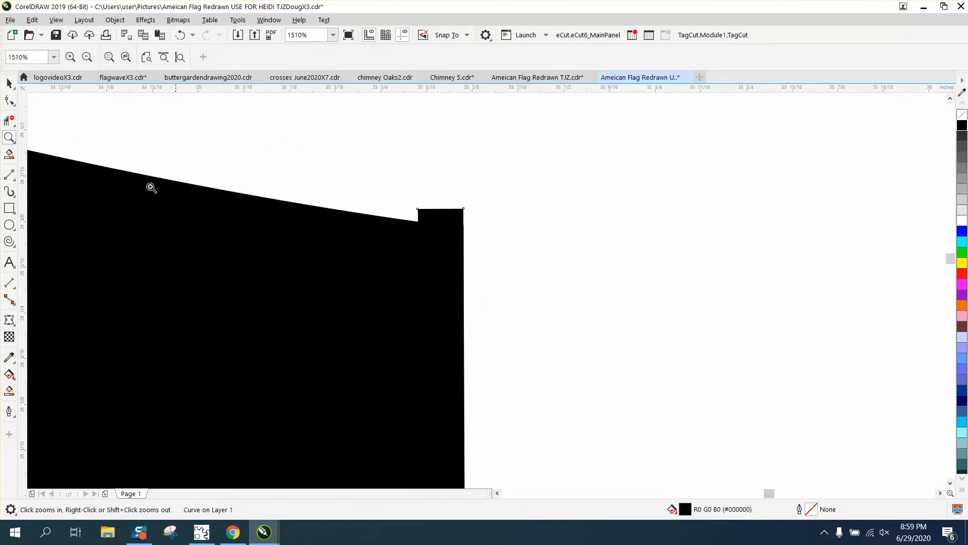
pyautogui.click(9, 100)
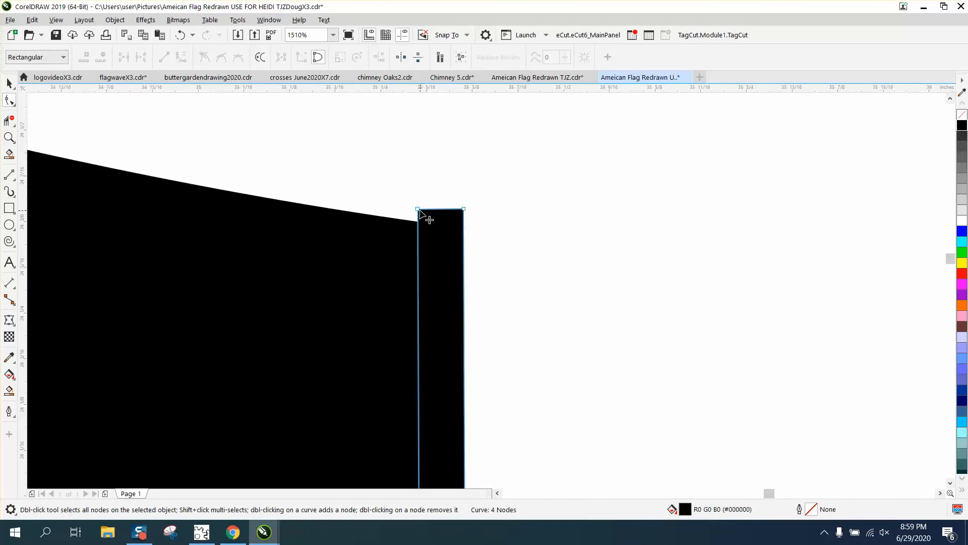
pyautogui.moveTo(420, 211); pyautogui.dragTo(465, 228)
# - Select all the flag's parts together, including the stars, stripes, canton outline and edge lines
pyautogui.scroll(-6, 543, 249)
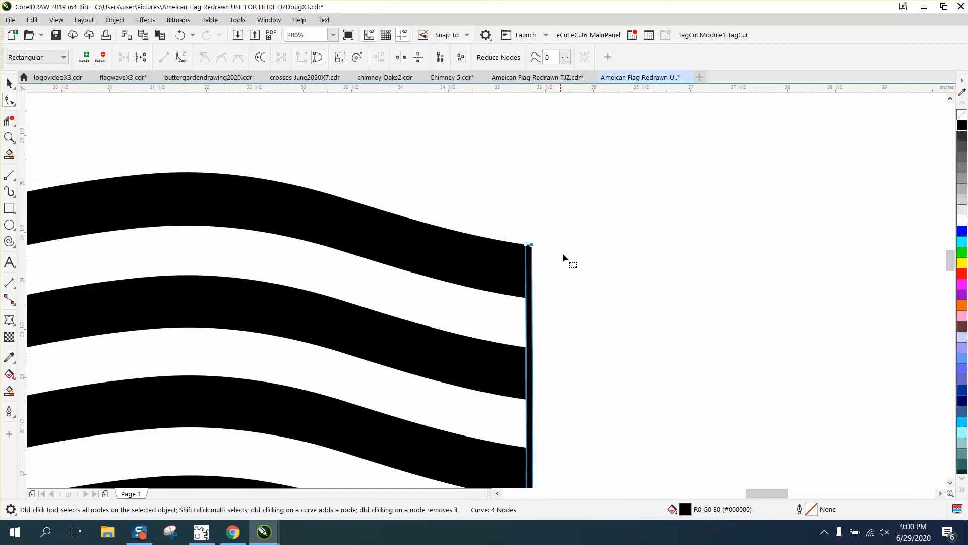
pyautogui.scroll(-4, 383, 265)
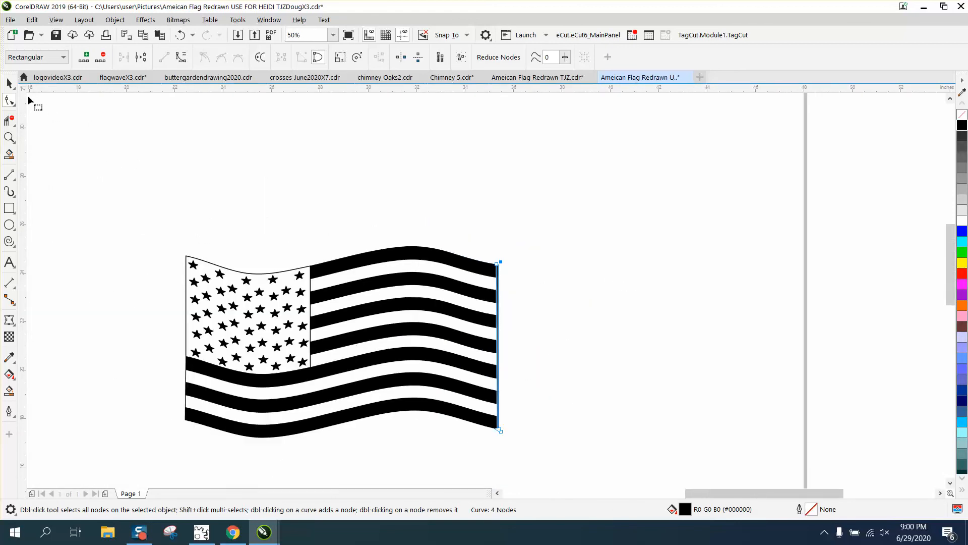
pyautogui.click(9, 84)
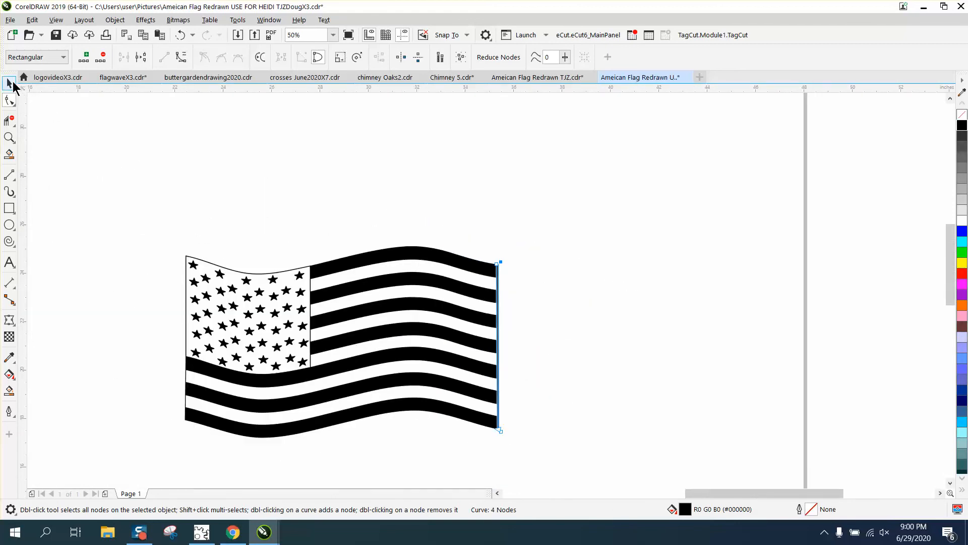
pyautogui.click(8, 137)
pyautogui.moveTo(161, 309)
pyautogui.mouseDown()
pyautogui.moveTo(309, 394)
pyautogui.moveTo(363, 404)
pyautogui.mouseUp()
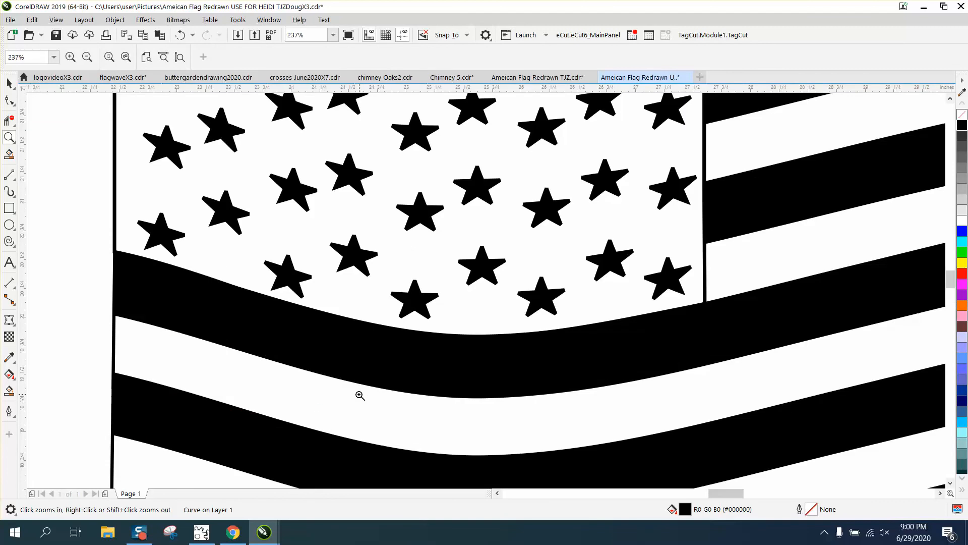
pyautogui.scroll(-2, 272, 318)
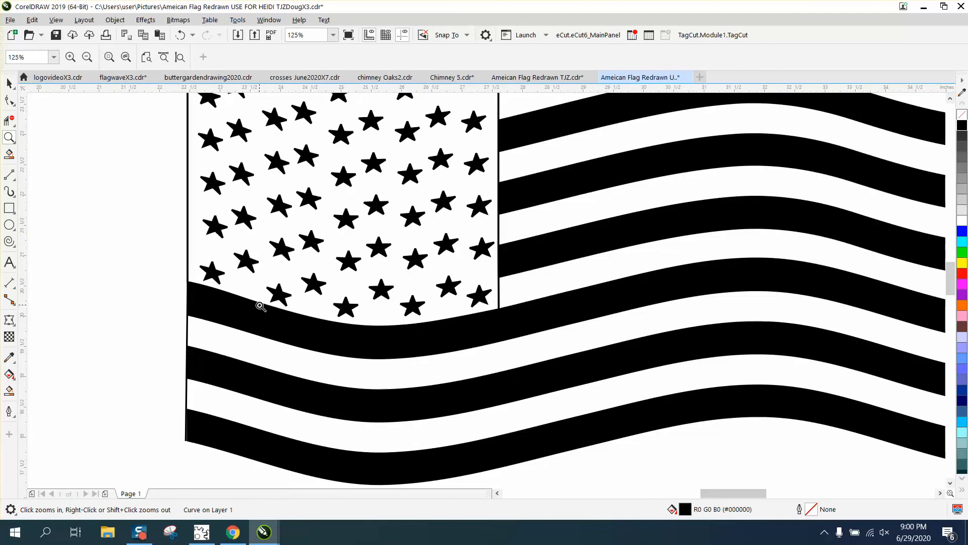
pyautogui.rightClick(259, 306)
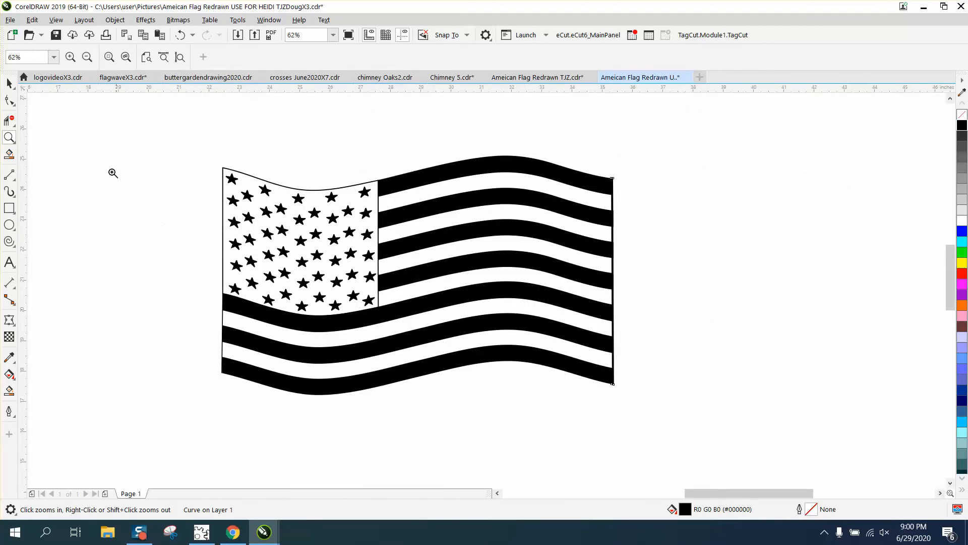
pyautogui.click(9, 83)
pyautogui.moveTo(159, 148); pyautogui.dragTo(658, 413)
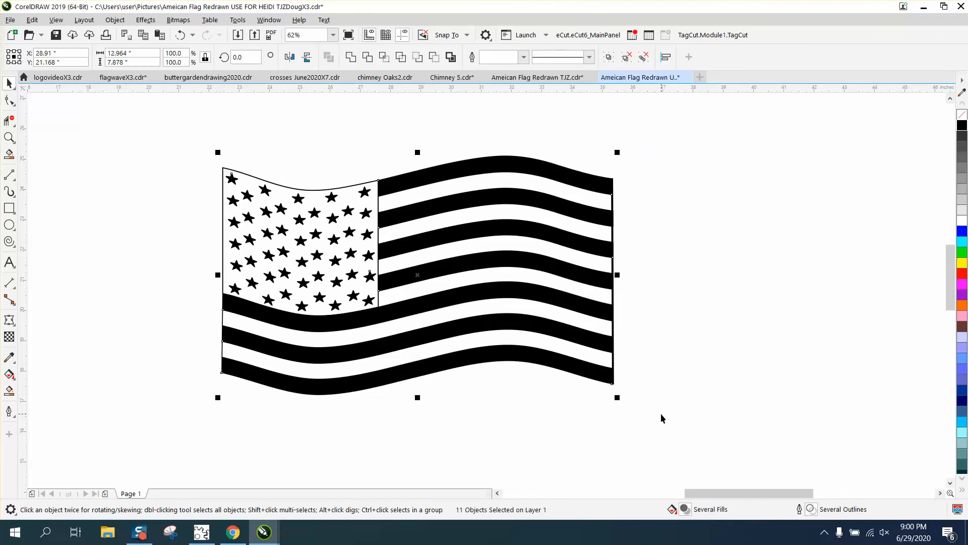